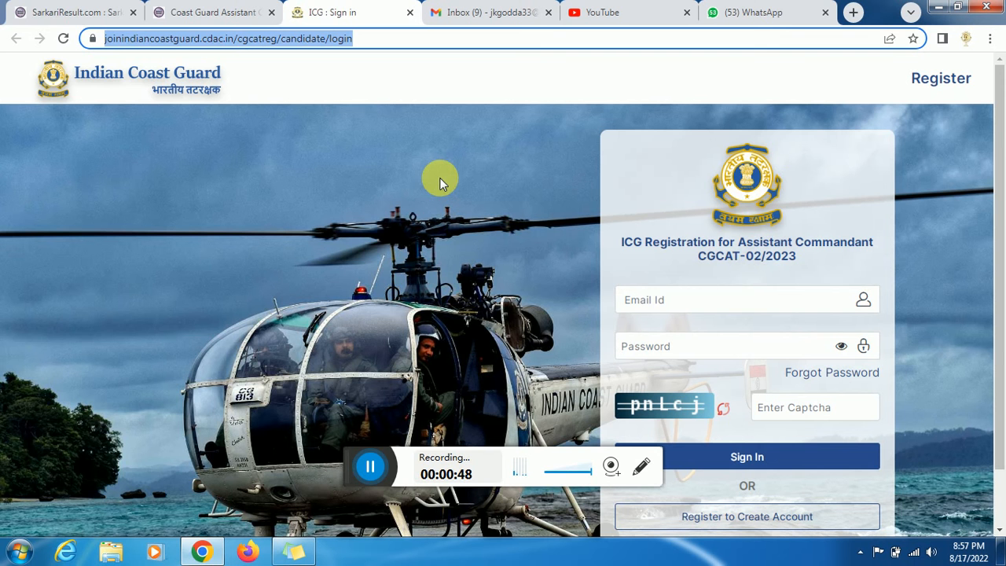
# - Switch to the SarkariResult Coast Guard AC 02/2023 notice showing dates 17/08–07/09/2022 and 250/- fee
pyautogui.click(189, 14)
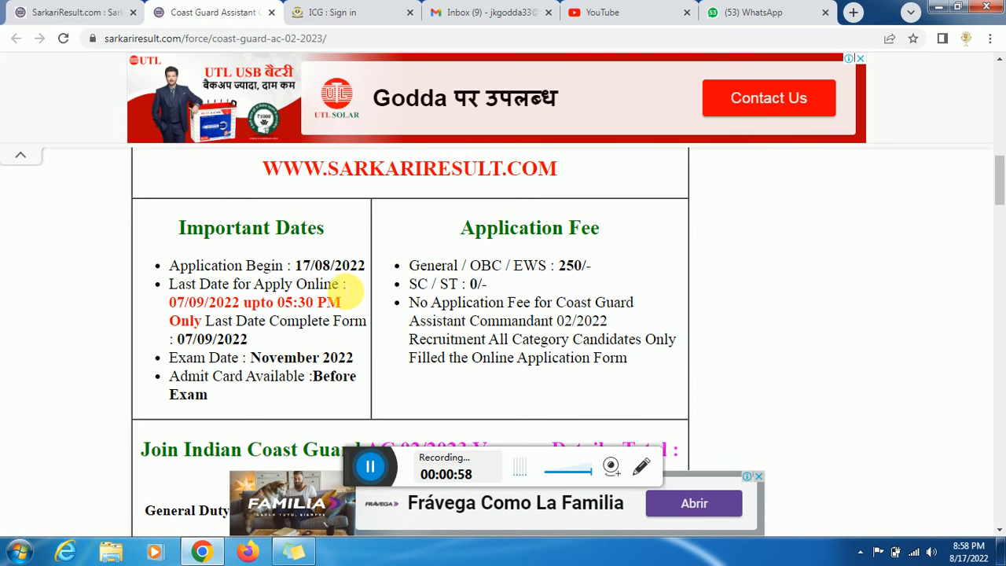
# - Return to the ICG CGCAT-02/2023 sign-in page and place the cursor in the password field
pyautogui.click(329, 14)
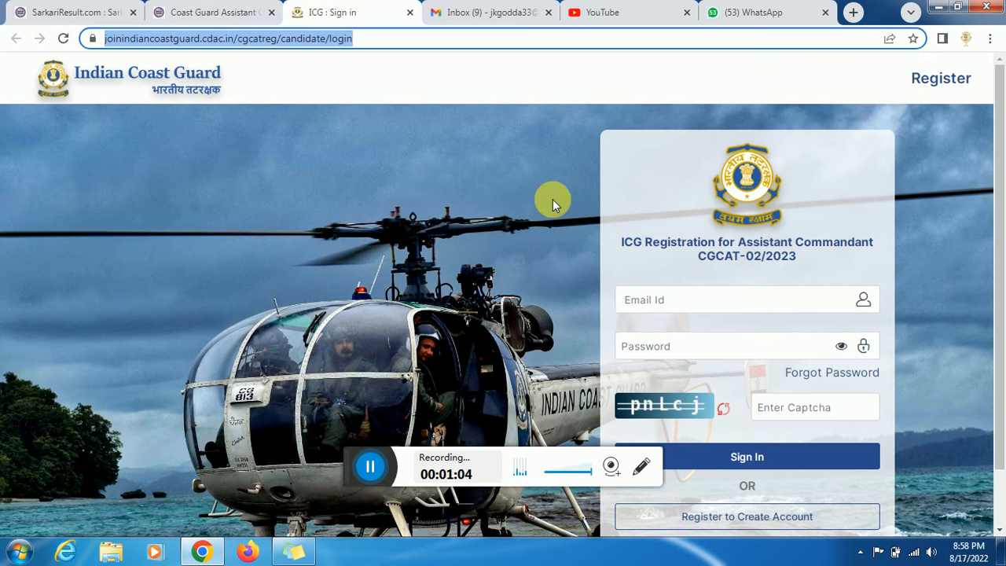
pyautogui.click(401, 39)
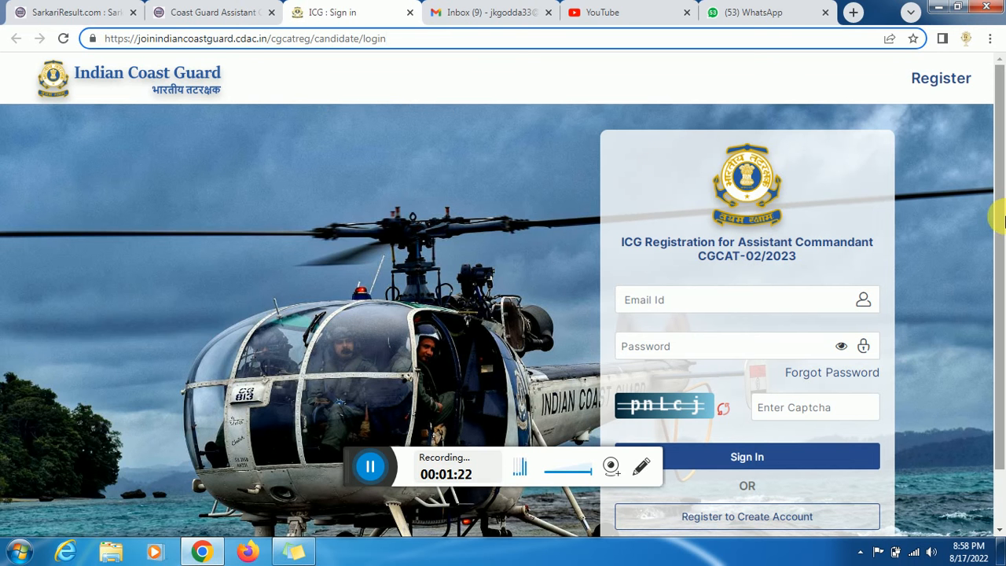
pyautogui.moveTo(1000, 211); pyautogui.dragTo(995, 262)
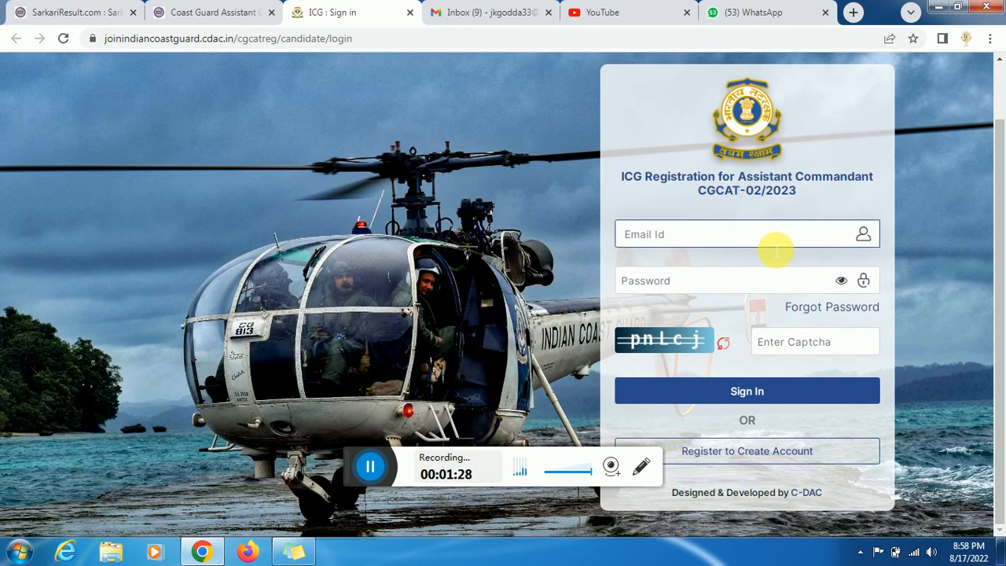
pyautogui.click(742, 290)
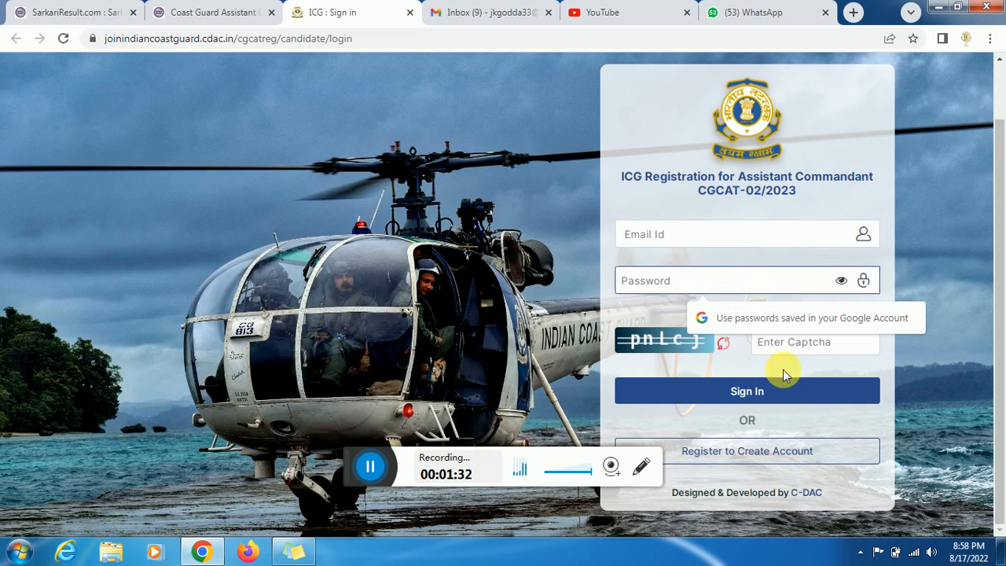
# - Open the Create Account sign-up form and enter the candidate's full name
pyautogui.click(760, 455)
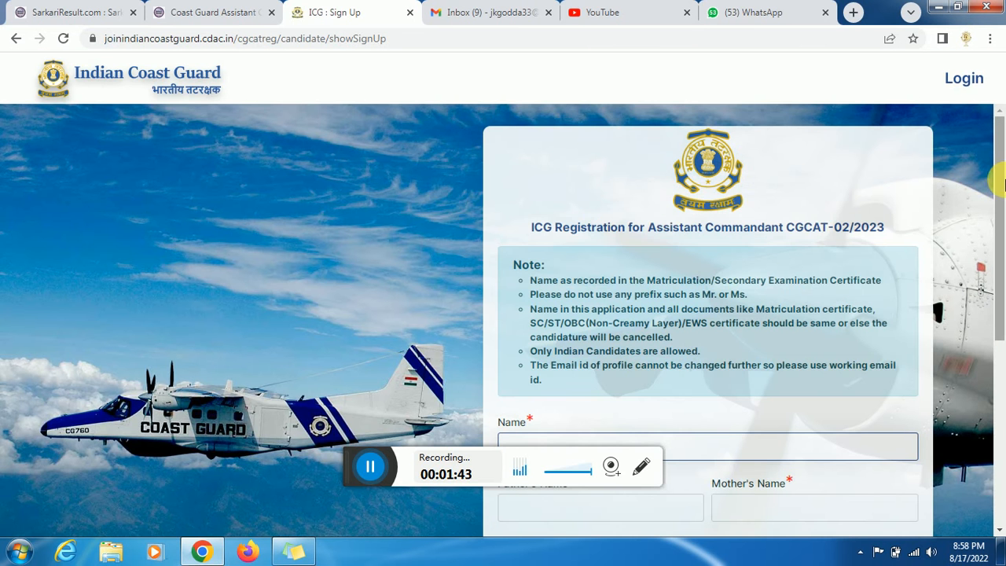
pyautogui.moveTo(1003, 182); pyautogui.dragTo(1003, 313)
pyautogui.click(724, 208)
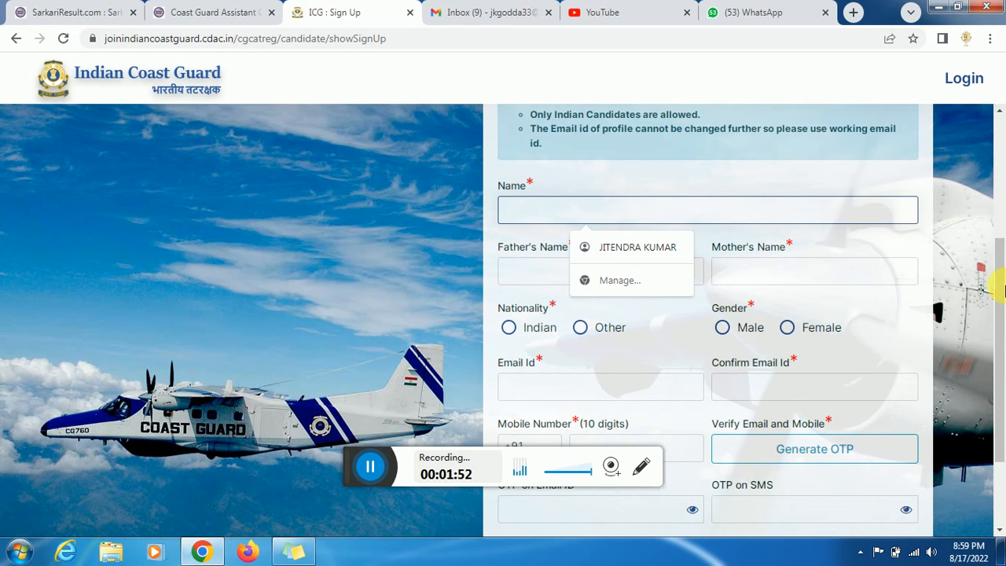
pyautogui.moveTo(1002, 287); pyautogui.dragTo(1003, 290)
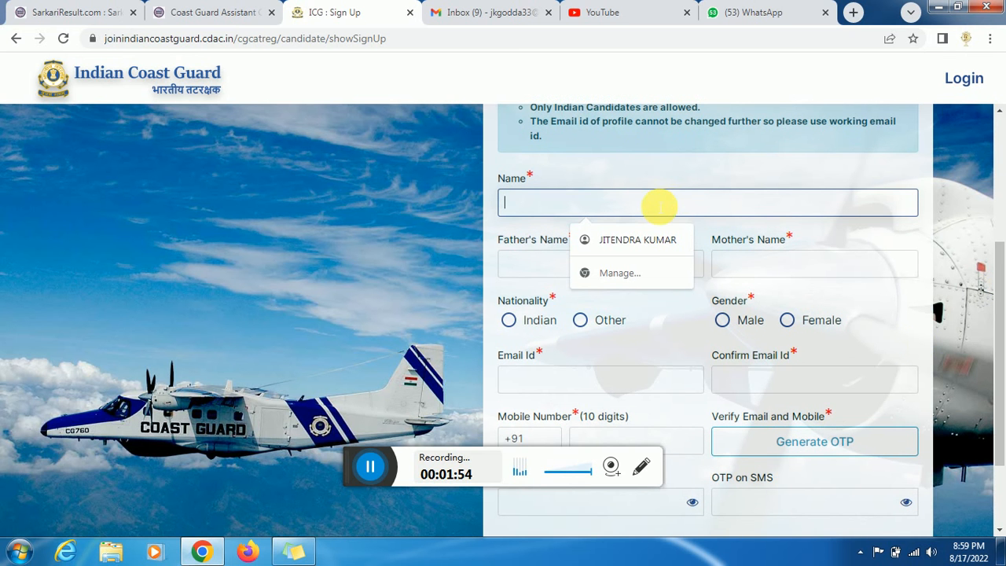
pyautogui.write('ji')
pyautogui.press('BackSpace')
pyautogui.press('BackSpace')
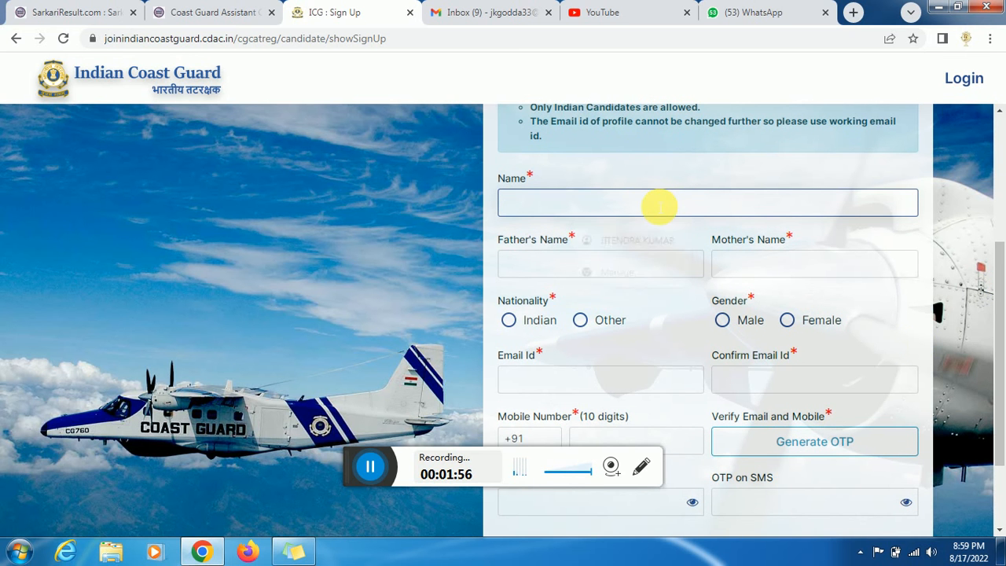
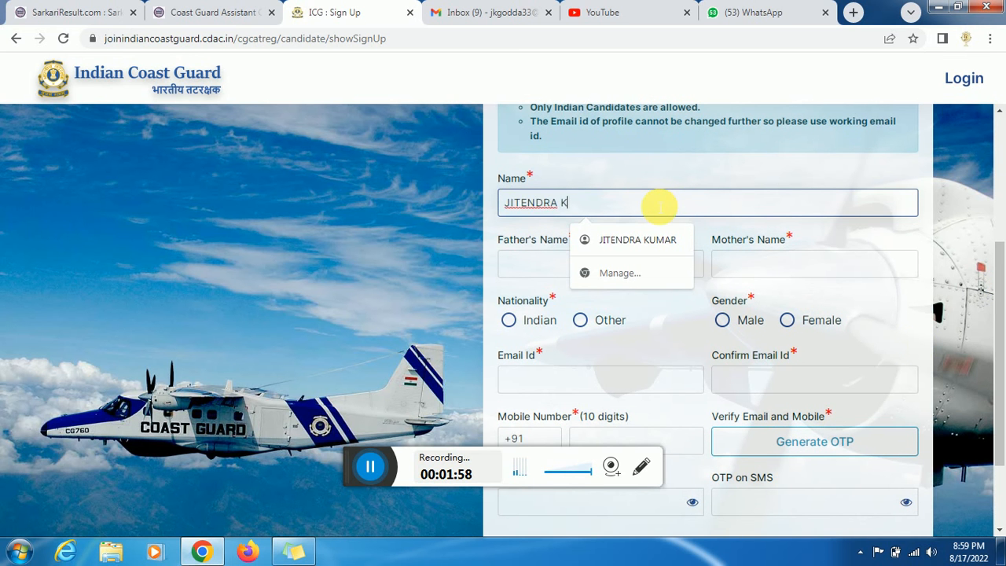
pyautogui.press('Tab')
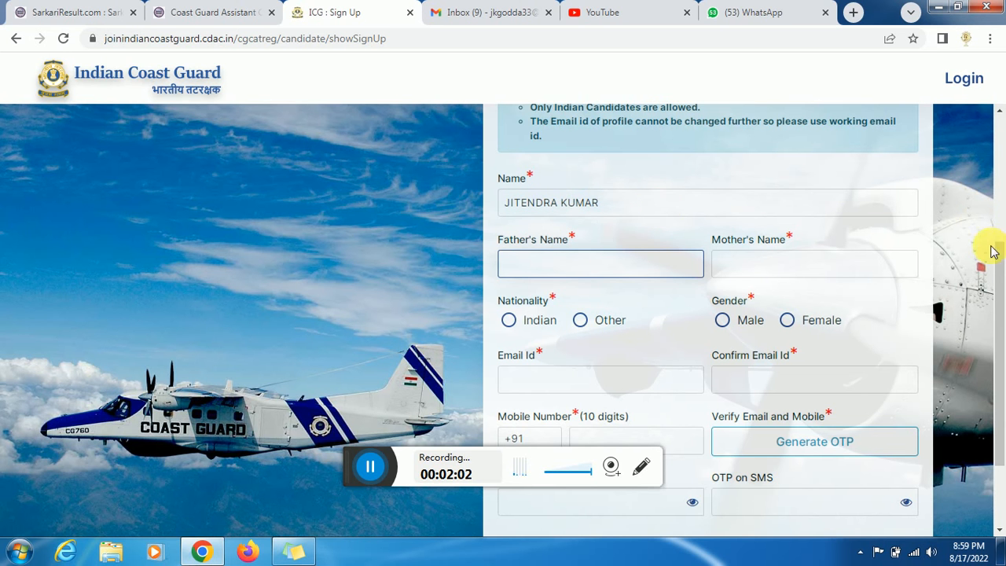
# - Fill the remaining sign-up fields, including the e-mail and SMS OTP entries, and generate the OTP
pyautogui.moveTo(1000, 272); pyautogui.dragTo(1000, 331)
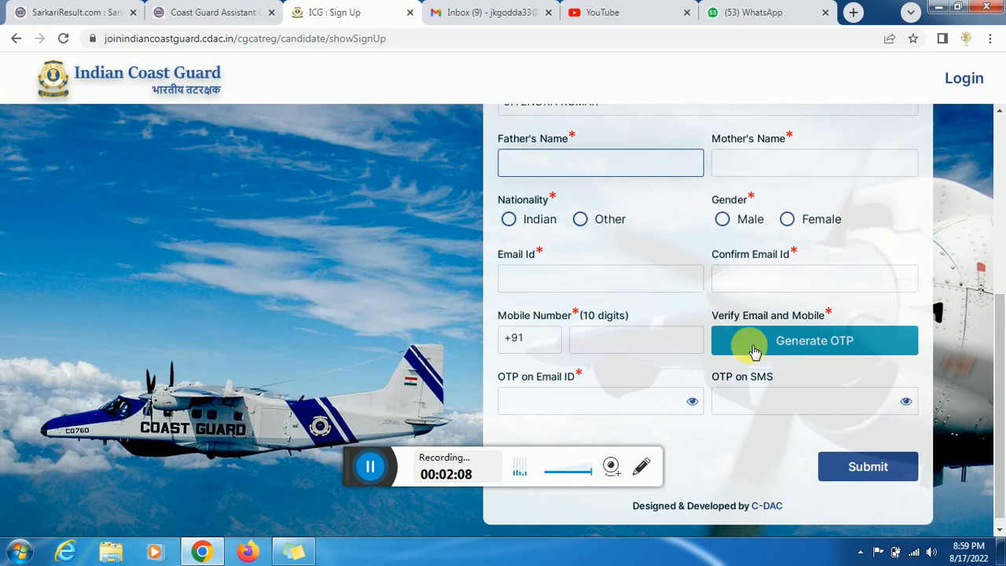
pyautogui.moveTo(1001, 334); pyautogui.dragTo(1001, 345)
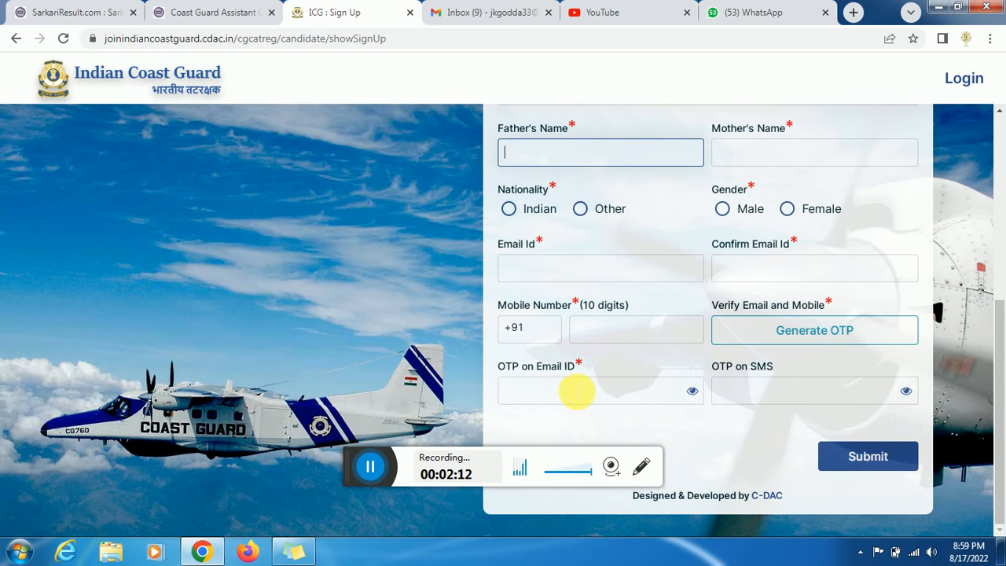
pyautogui.click(574, 391)
pyautogui.click(755, 399)
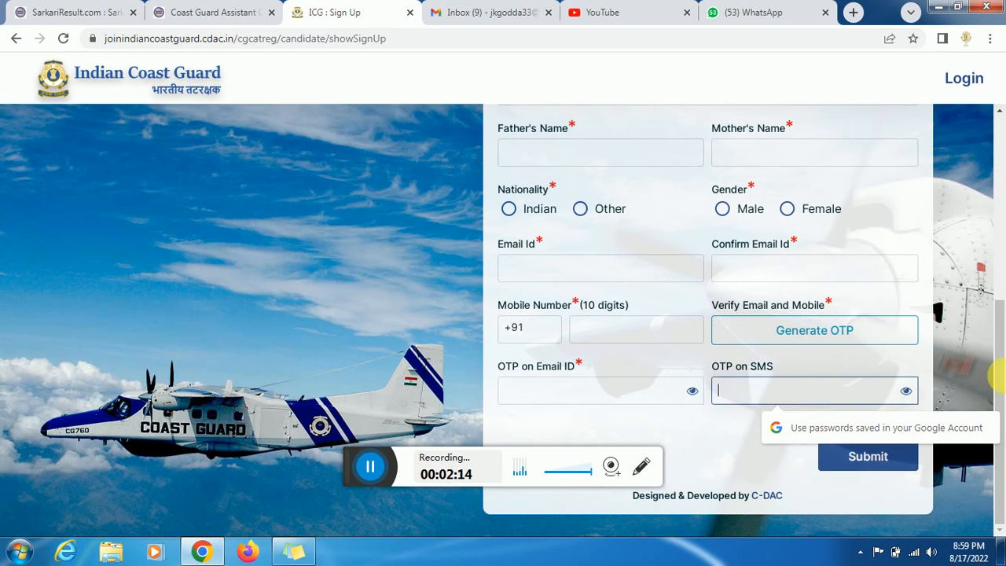
pyautogui.moveTo(1003, 372); pyautogui.dragTo(1004, 355)
pyautogui.click(376, 471)
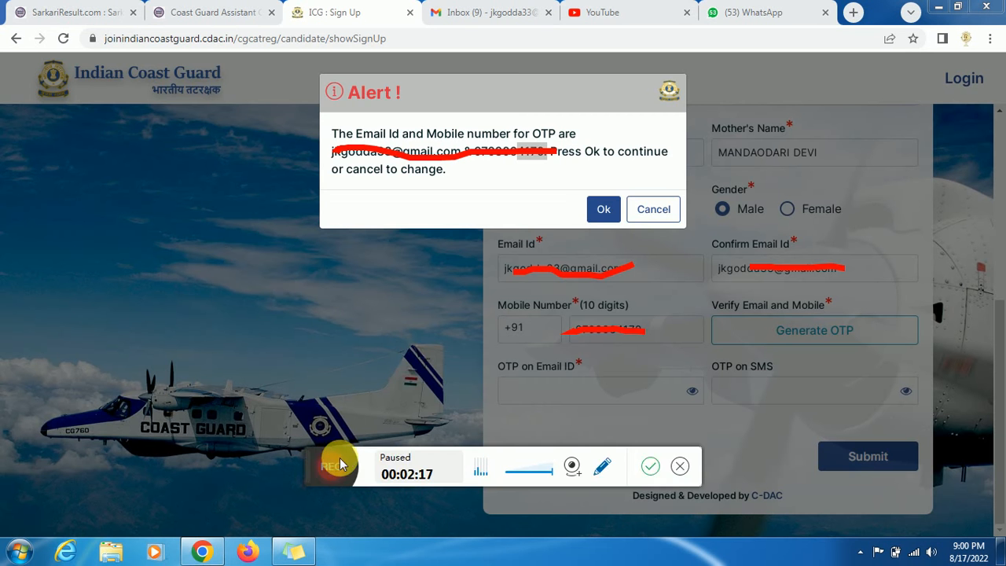
pyautogui.click(338, 462)
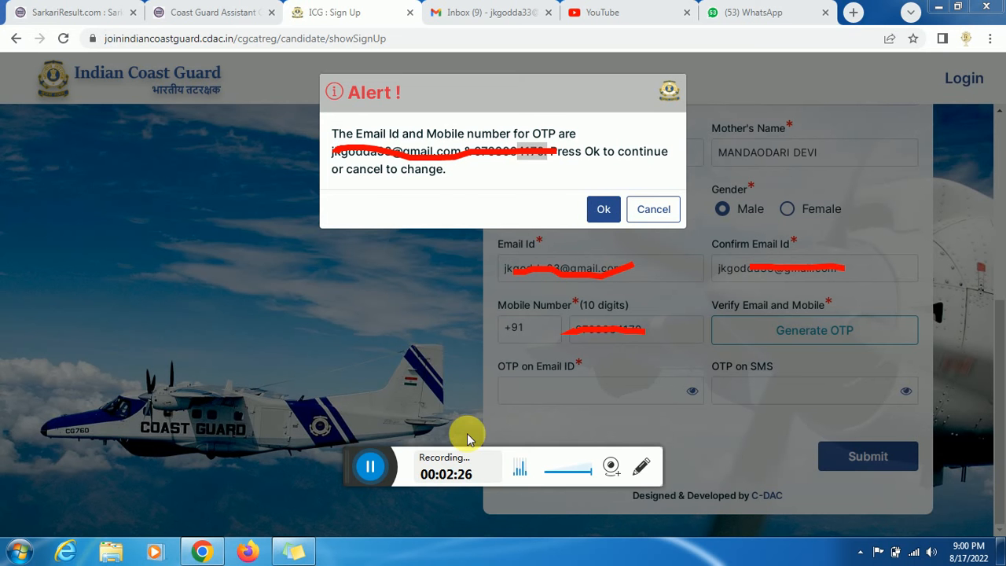
# - Acknowledge the OTP alert and sign-up success message, landing back on the sign-in page
pyautogui.click(368, 470)
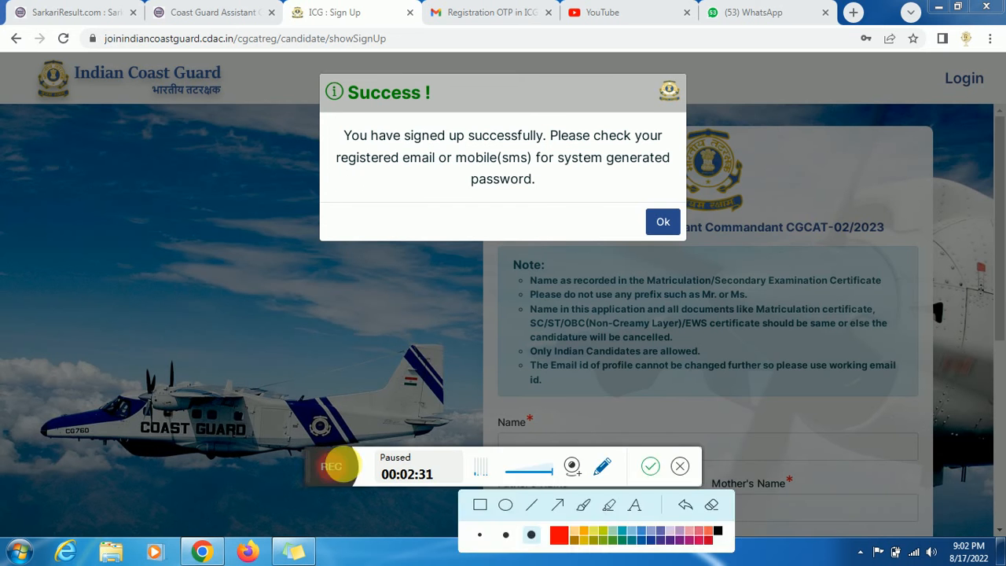
pyautogui.click(341, 465)
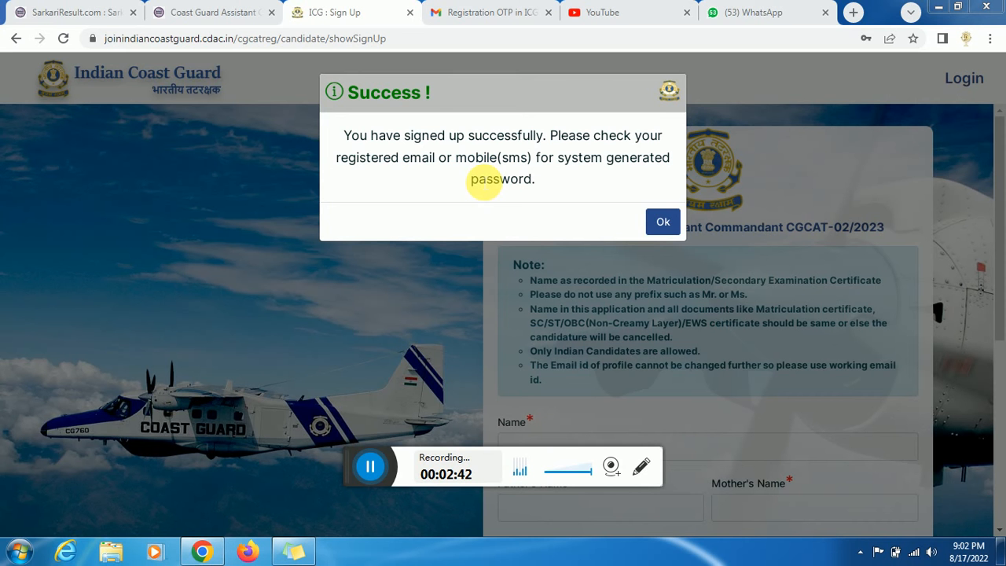
pyautogui.click(664, 223)
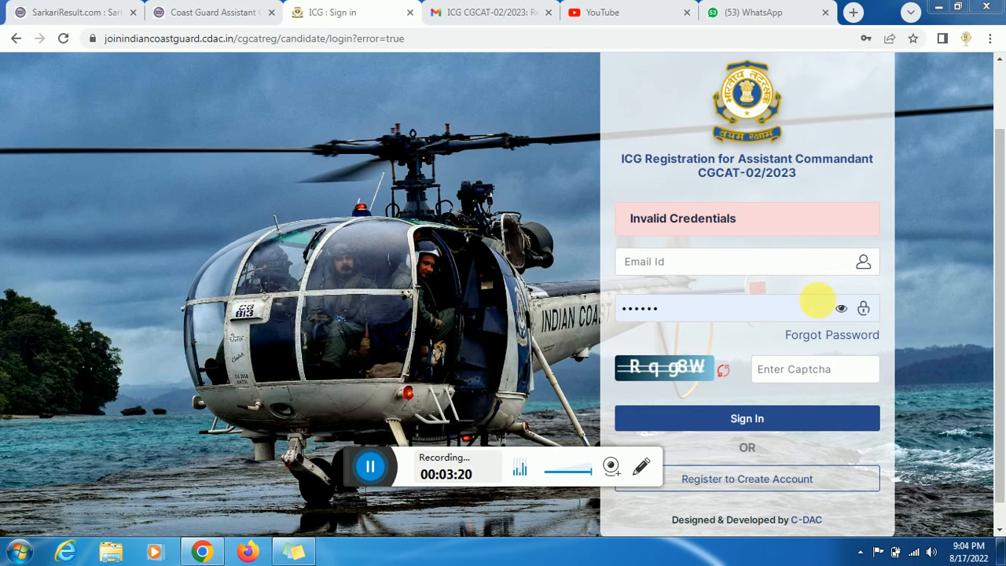
# - Request a forgotten-password reset with the captcha so a new password is e-mailed
pyautogui.click(812, 335)
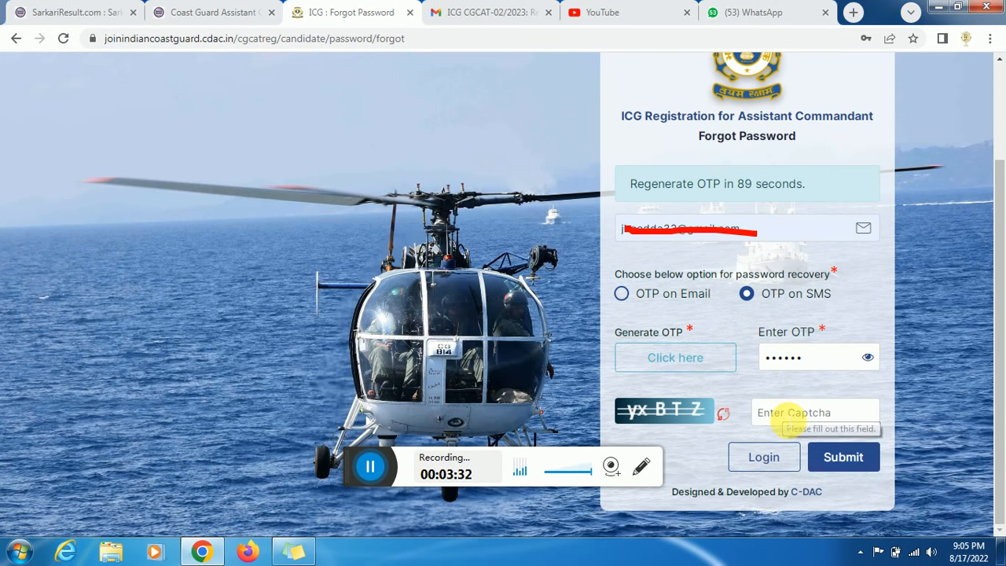
pyautogui.click(790, 417)
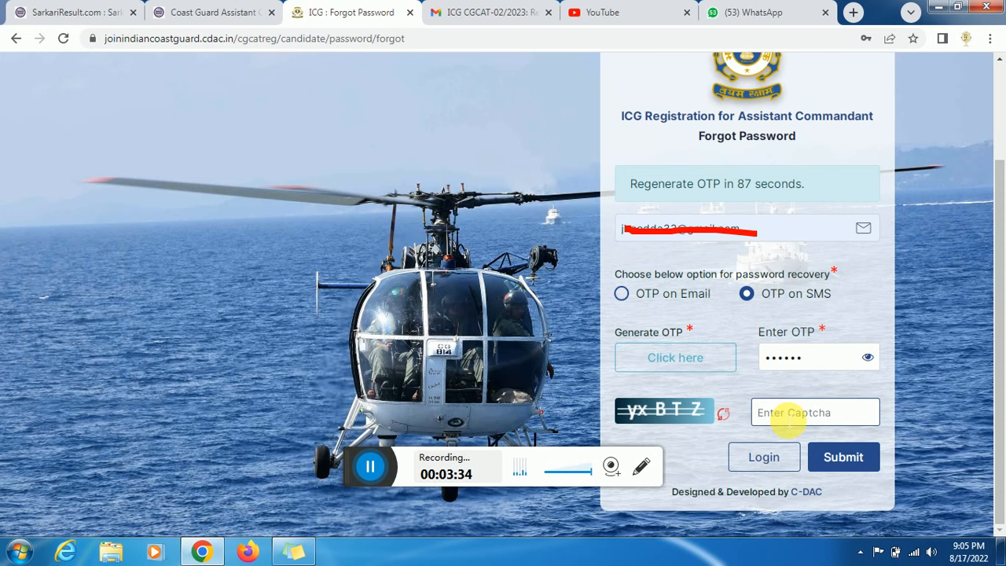
pyautogui.click(380, 469)
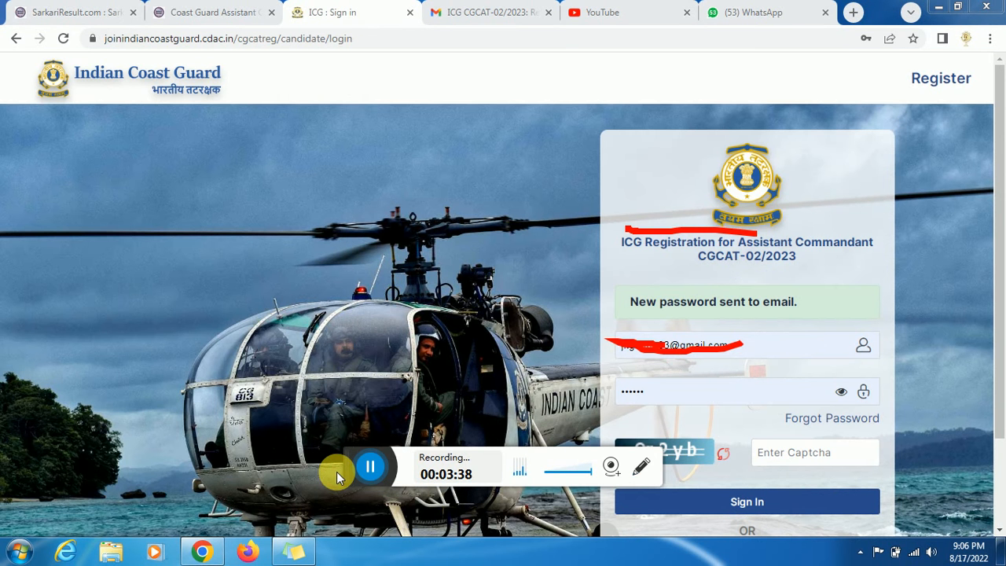
pyautogui.click(378, 464)
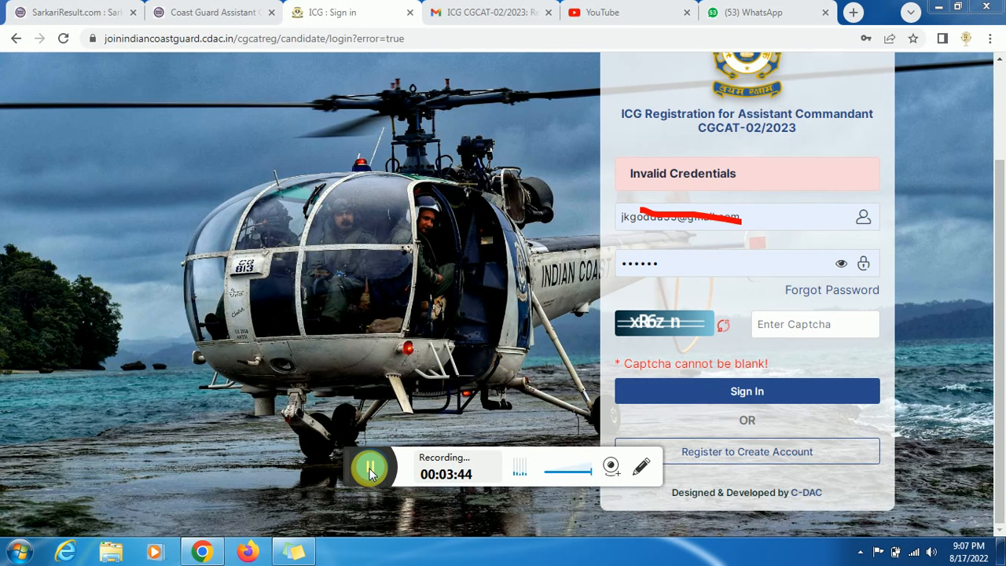
pyautogui.click(372, 469)
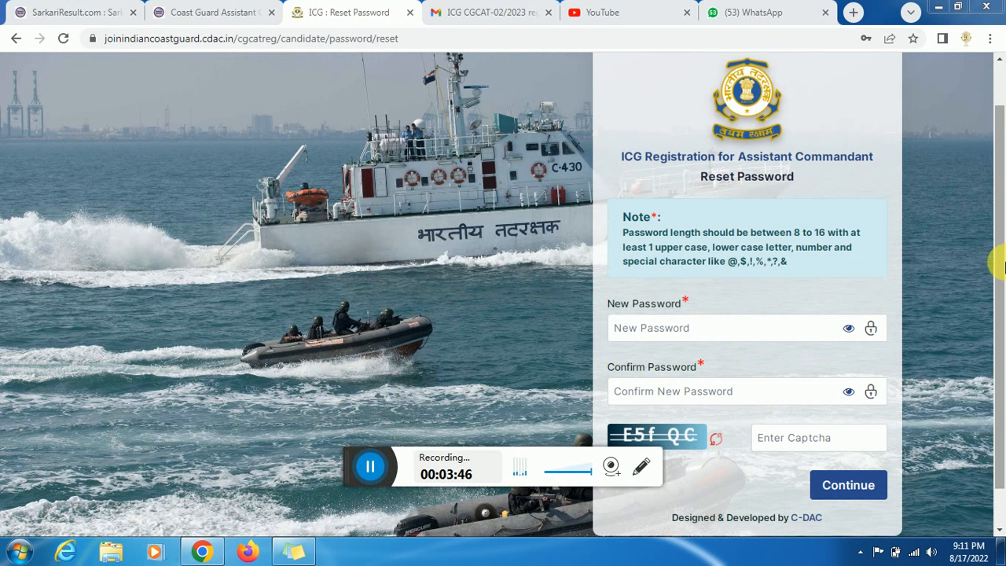
# - Enter and confirm a new password with the captcha, then acknowledge the successful reset
pyautogui.scroll(-1, 997, 299)
pyautogui.click(769, 324)
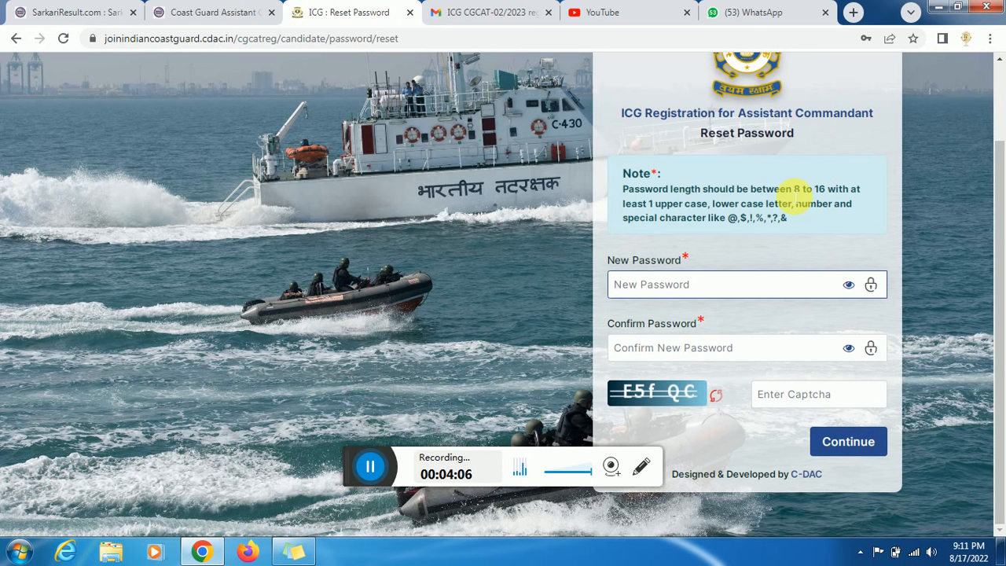
pyautogui.write('J')
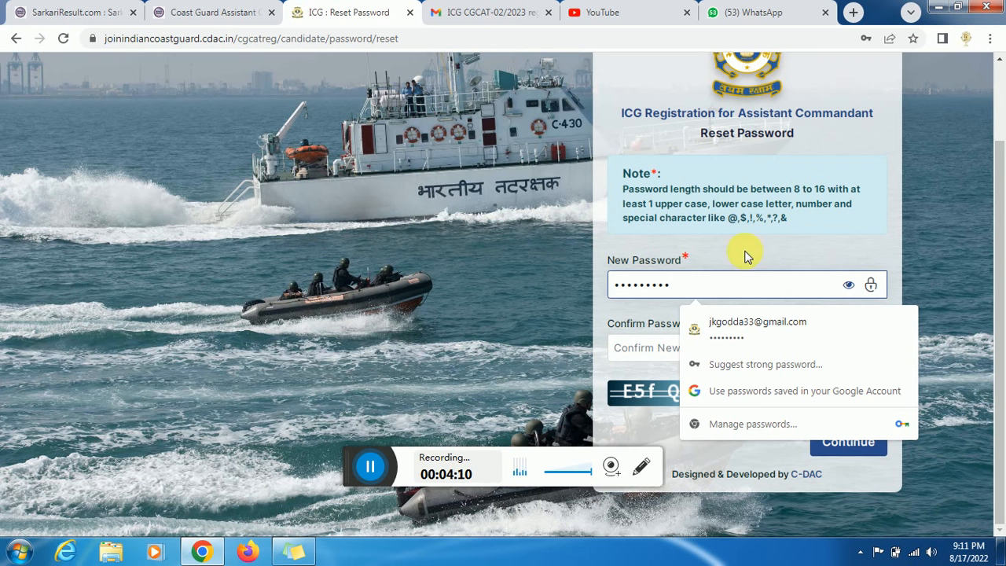
pyautogui.click(639, 349)
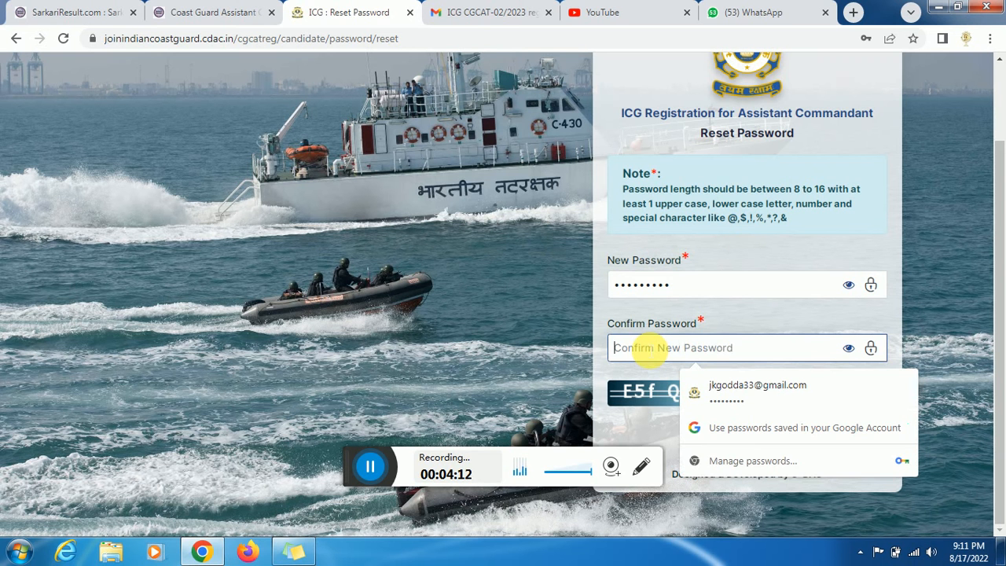
pyautogui.write('J')
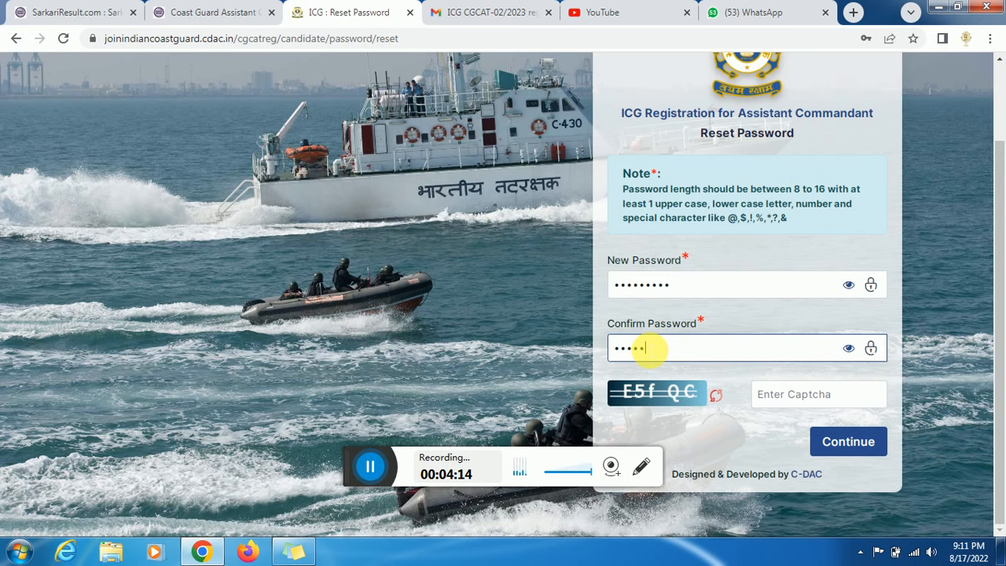
pyautogui.write('••••••••')
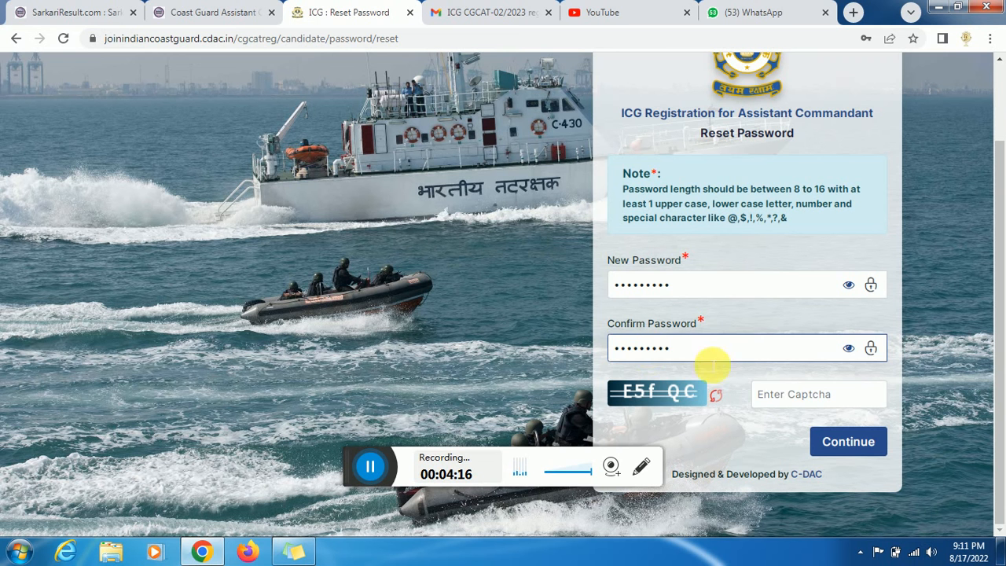
pyautogui.click(782, 401)
pyautogui.write('E')
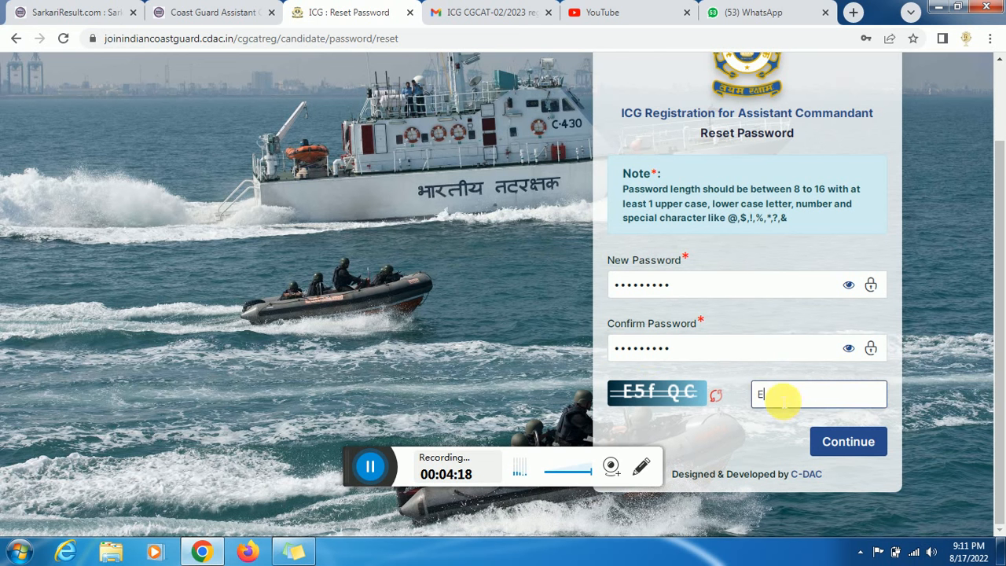
pyautogui.write('5fQ')
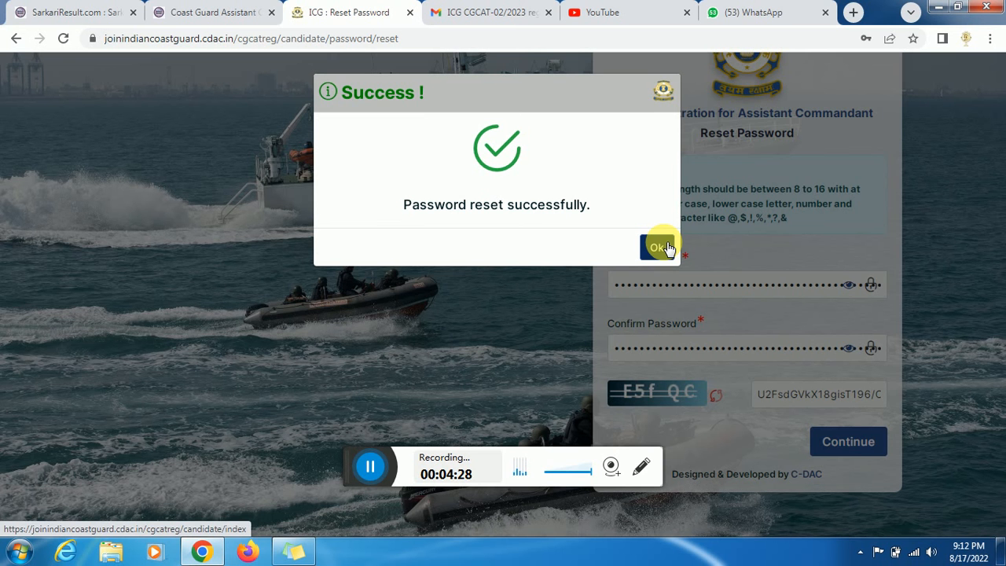
pyautogui.click(661, 248)
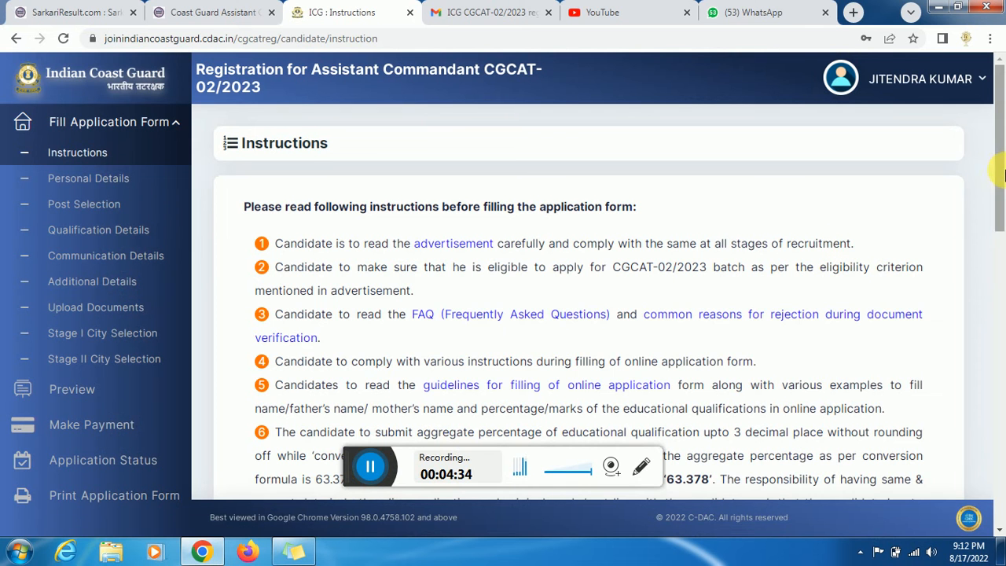
# - Reload Instructions, read through all 14, and tick 'I have read all the instructions carefully'
pyautogui.moveTo(1005, 175); pyautogui.dragTo(1005, 151)
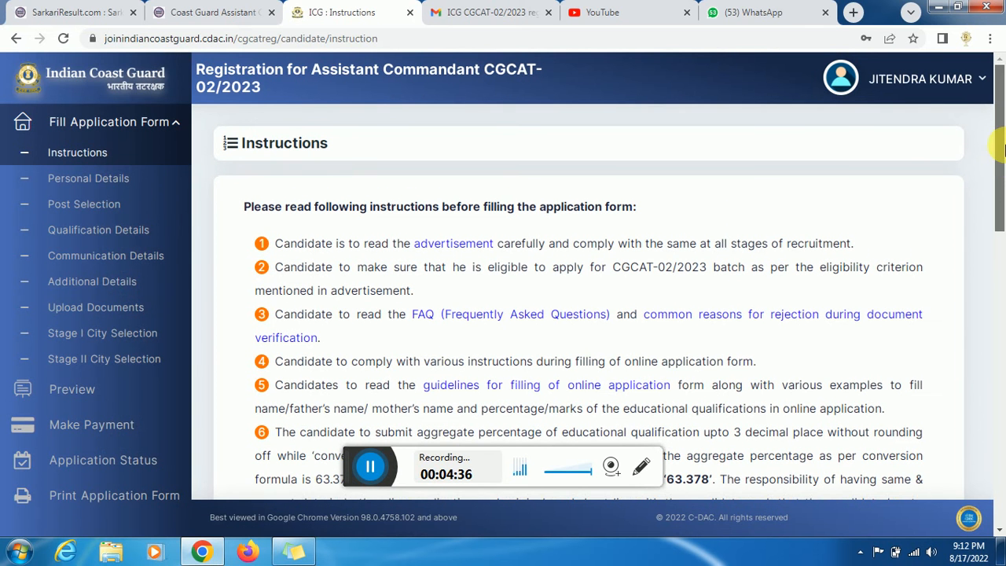
pyautogui.click(79, 178)
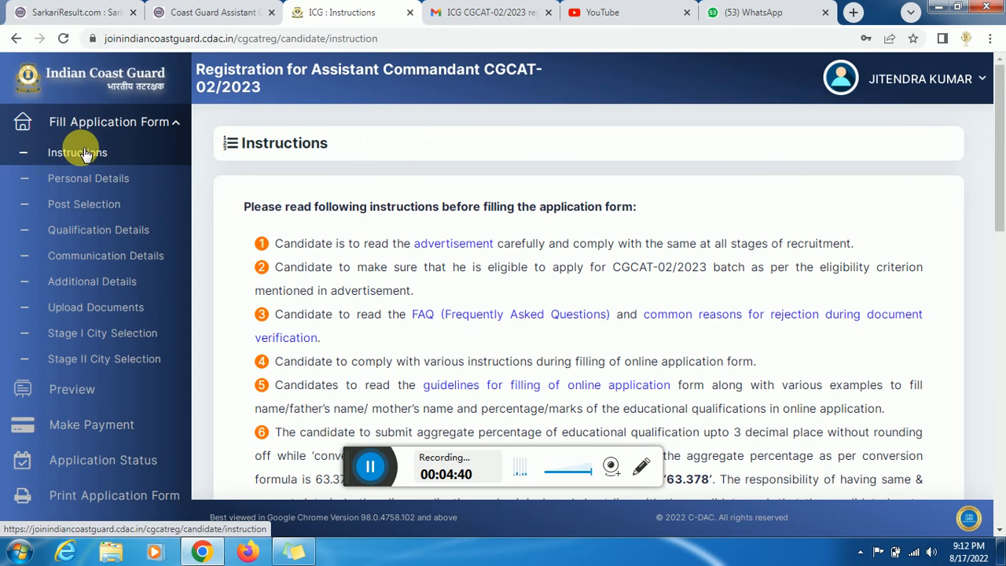
pyautogui.click(77, 151)
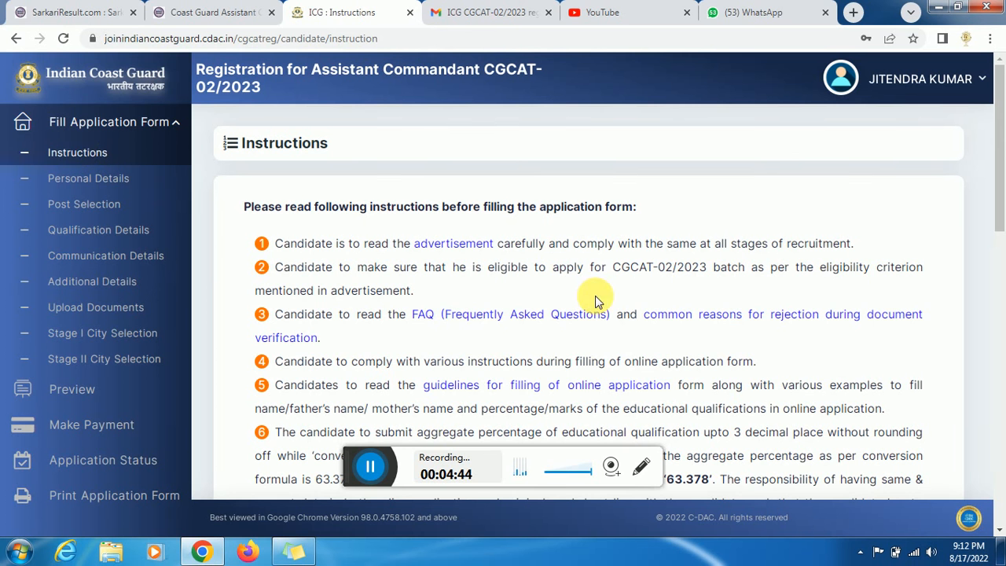
pyautogui.scroll(-1, 967, 209)
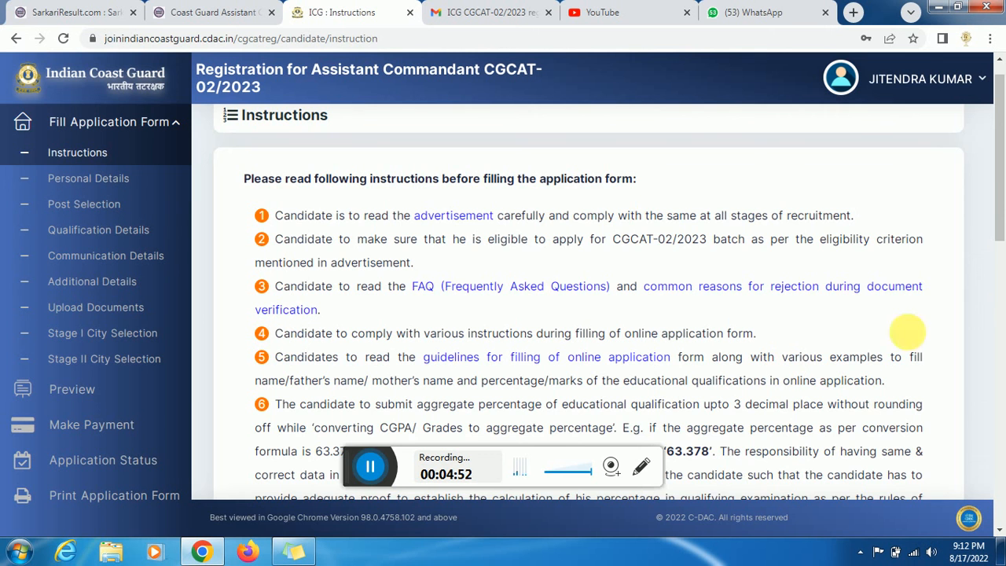
pyautogui.moveTo(999, 213); pyautogui.dragTo(1002, 510)
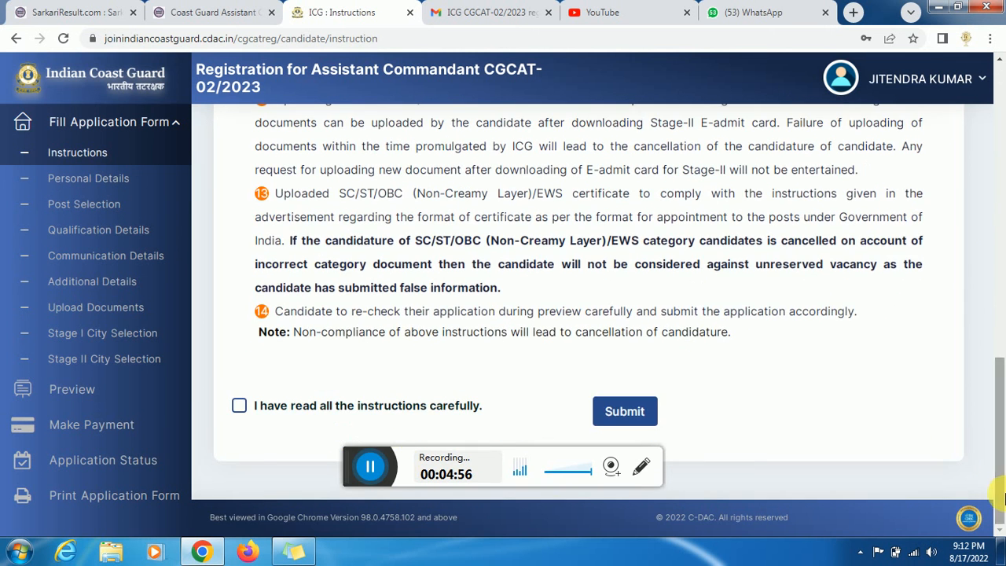
pyautogui.click(239, 406)
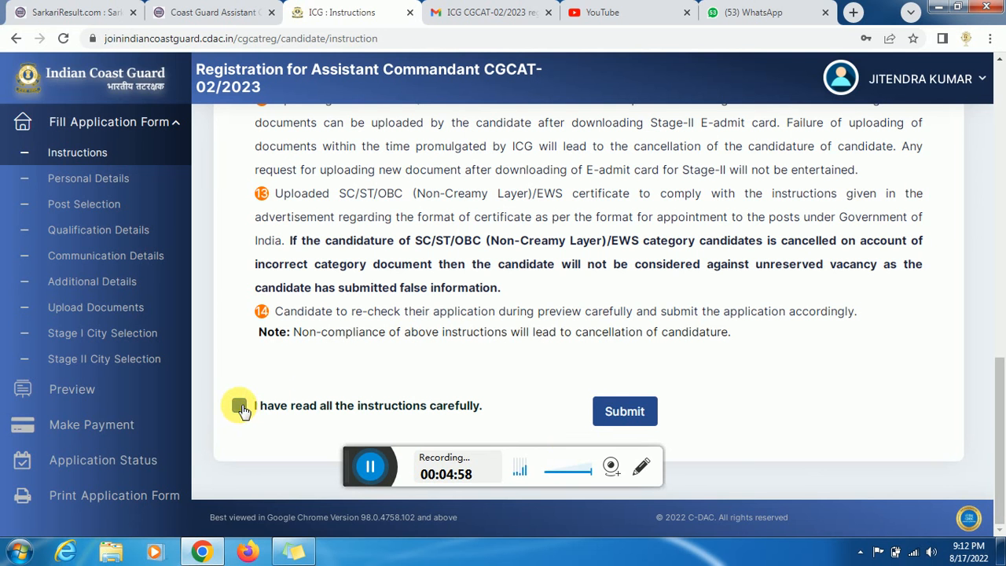
# - Submit the instructions and choose Voter ID as the ID Card type in Personal Details
pyautogui.click(622, 420)
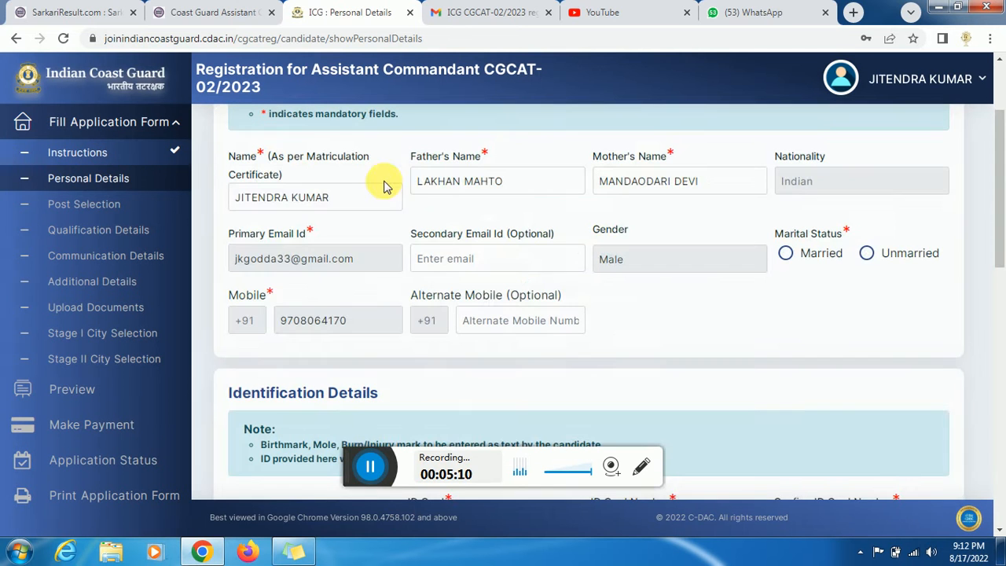
pyautogui.scroll(-3, 446, 425)
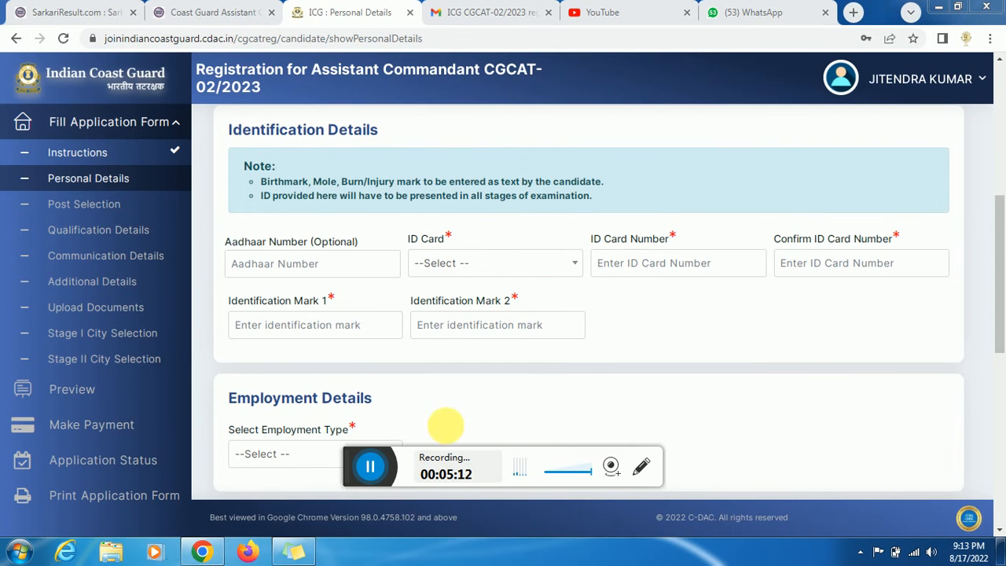
pyautogui.scroll(-1, 887, 225)
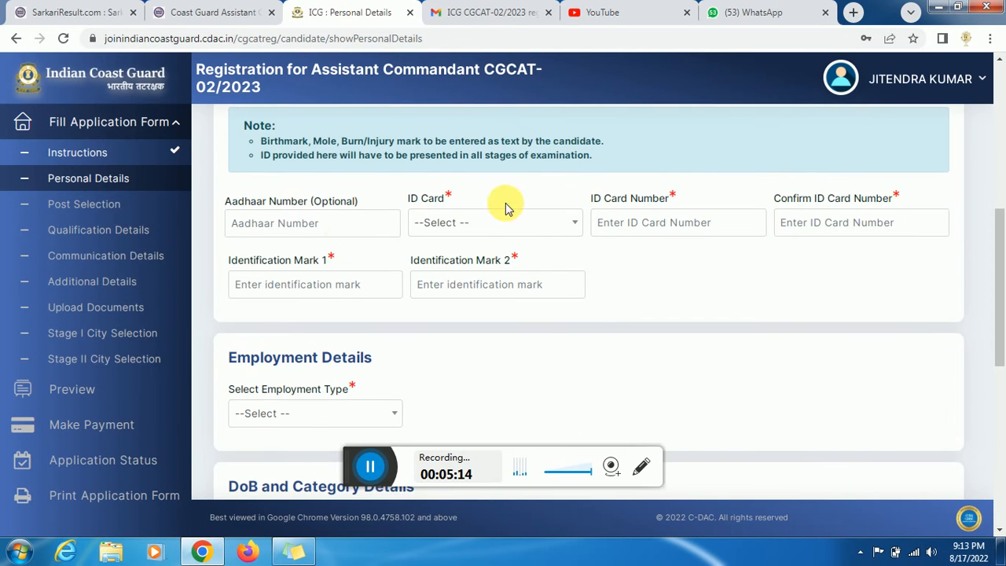
pyautogui.click(336, 231)
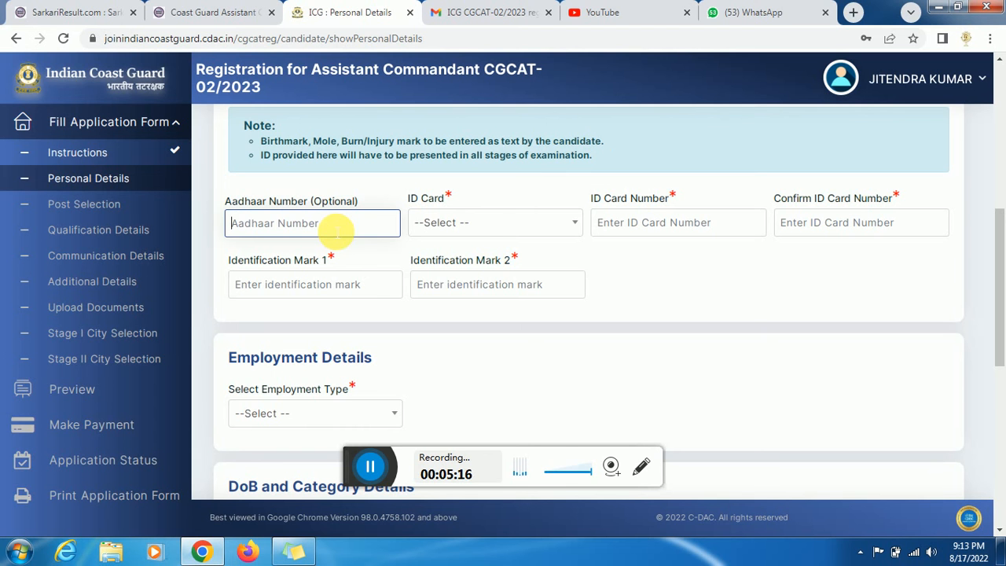
pyautogui.click(484, 222)
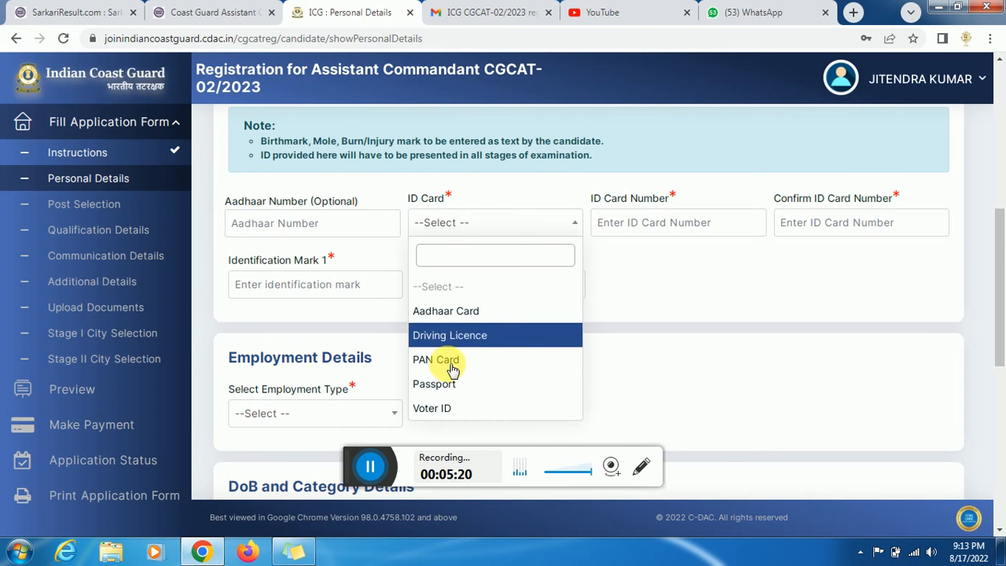
pyautogui.click(445, 408)
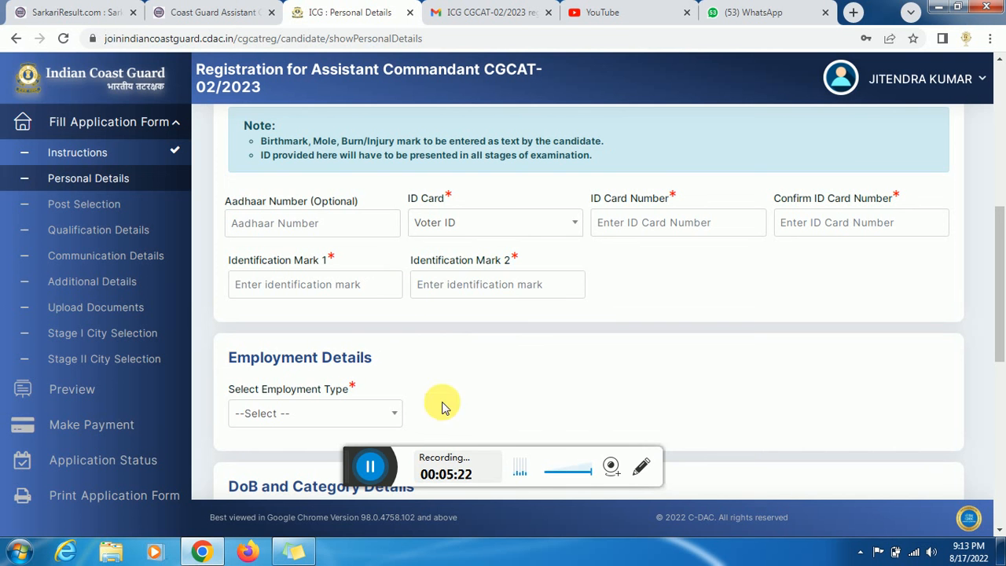
pyautogui.click(621, 226)
# - Set Select Employment Type to Unemployed
pyautogui.click(287, 294)
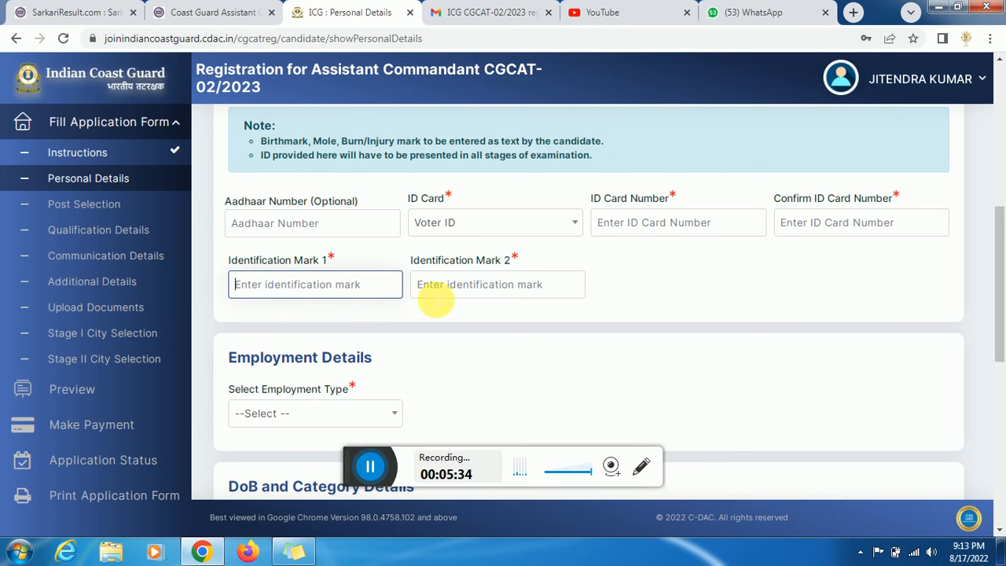
pyautogui.click(328, 423)
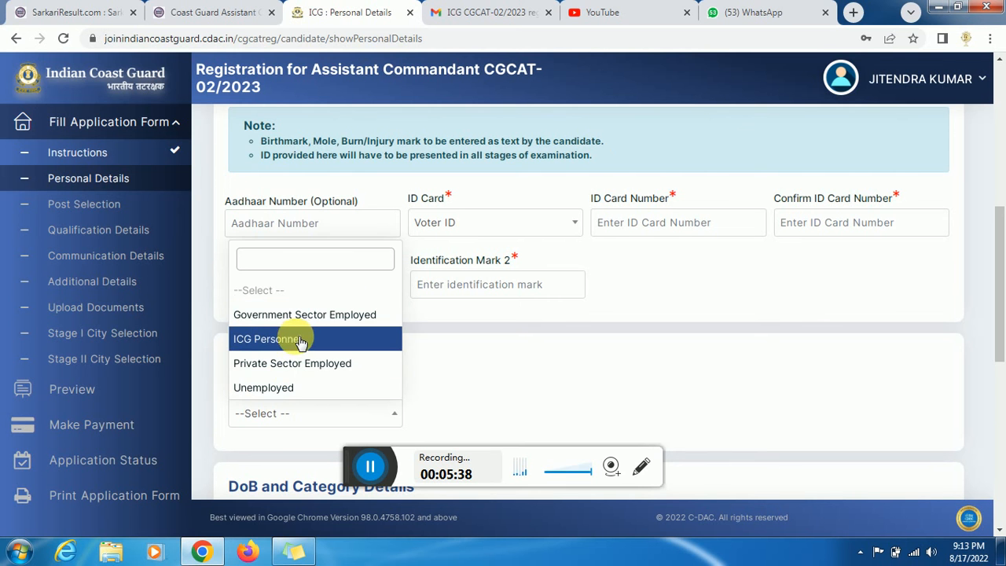
pyautogui.click(294, 388)
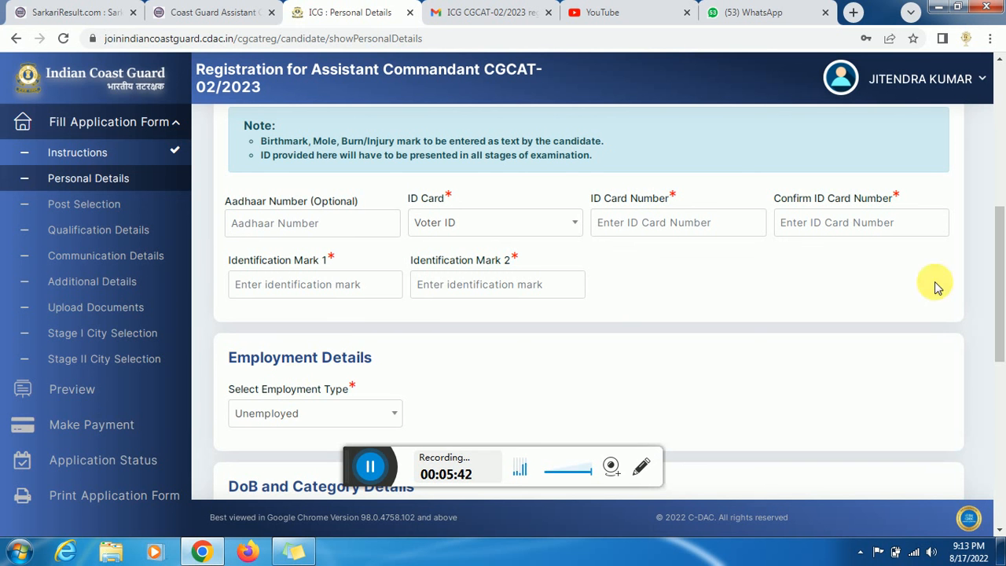
pyautogui.moveTo(1000, 285); pyautogui.dragTo(1001, 287)
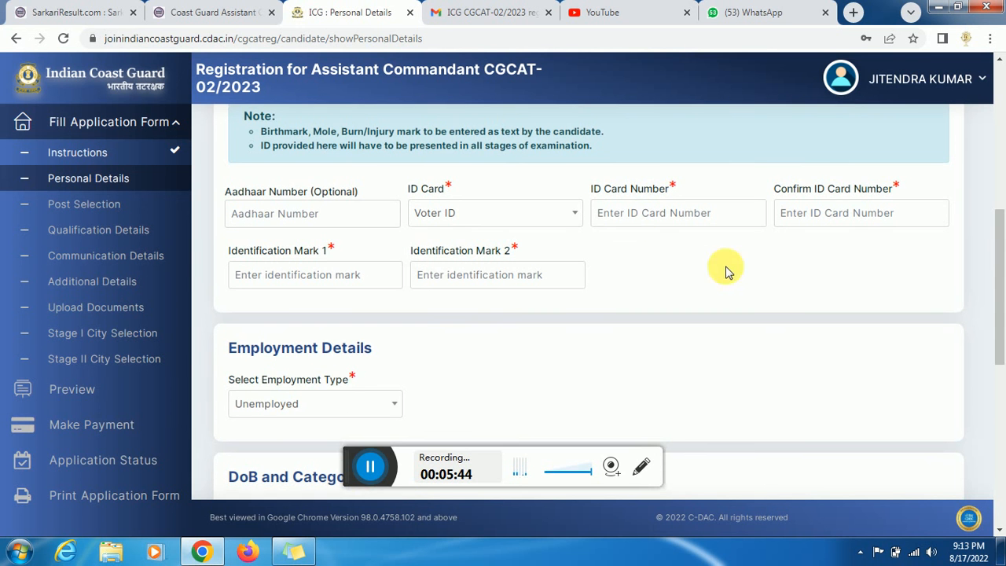
pyautogui.moveTo(1000, 293); pyautogui.dragTo(1001, 374)
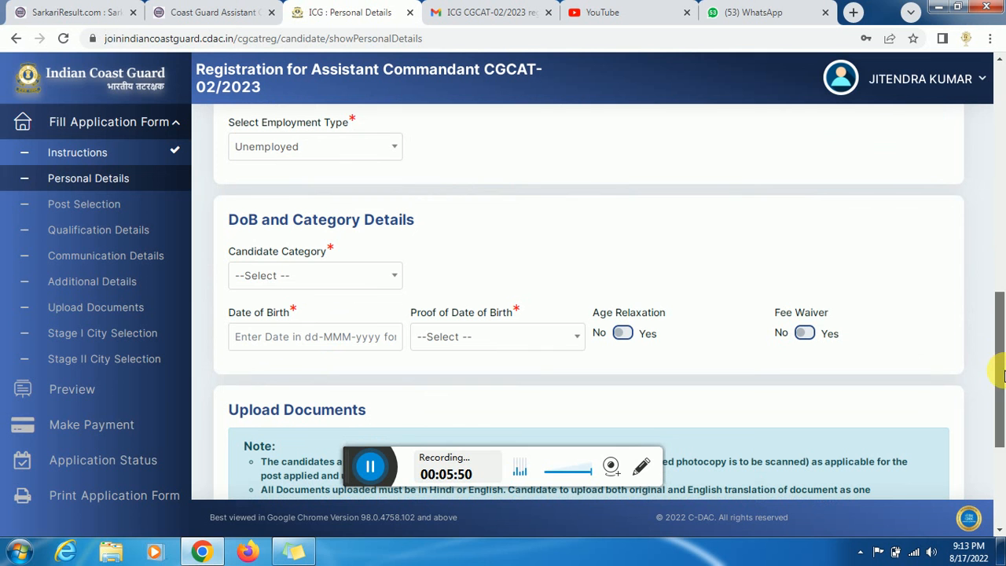
# - Choose Scheduled Tribes (ST) as the candidate category and dismiss the SC/ST relaxation alert
pyautogui.click(317, 279)
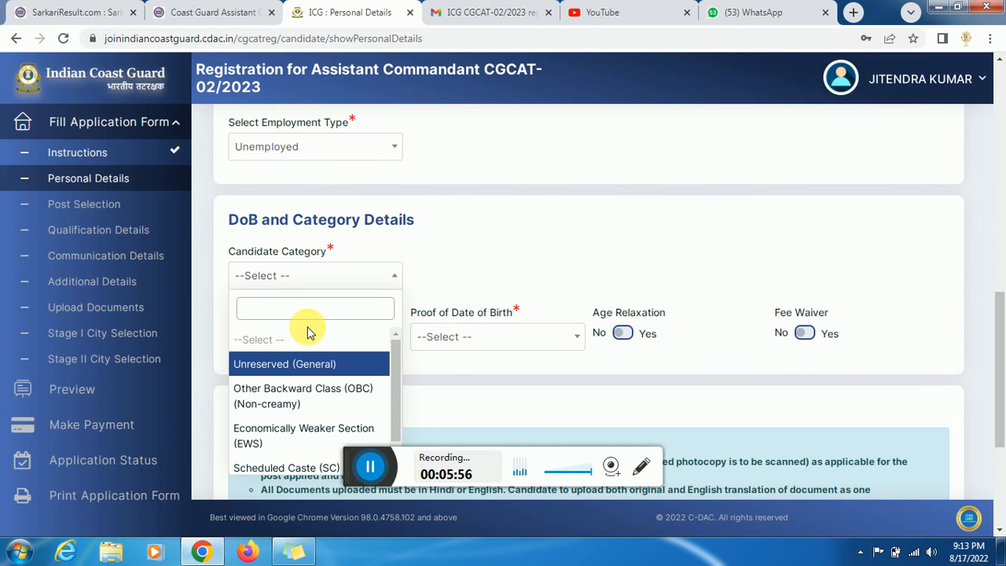
pyautogui.click(895, 283)
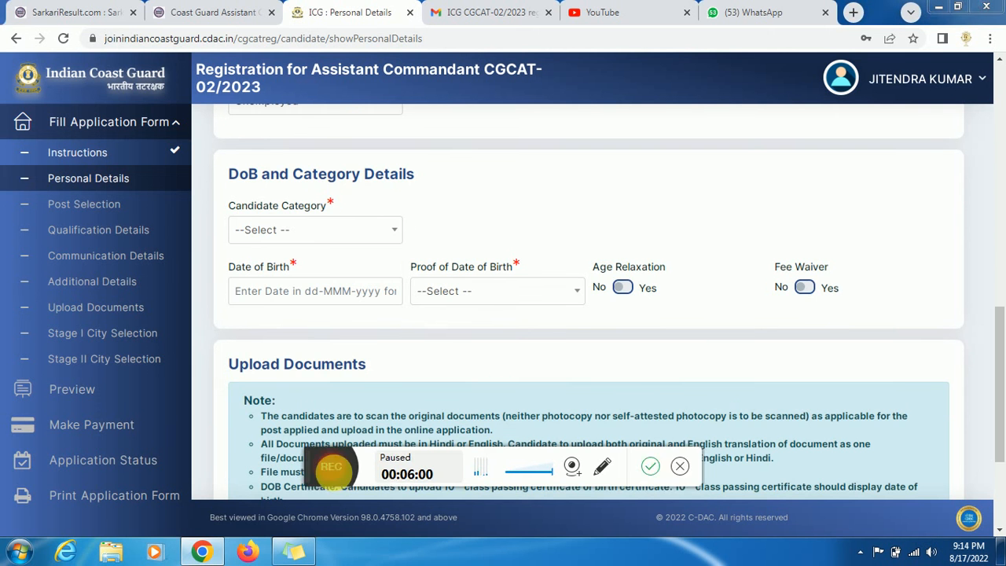
pyautogui.scroll(-1, 298, 253)
pyautogui.click(296, 239)
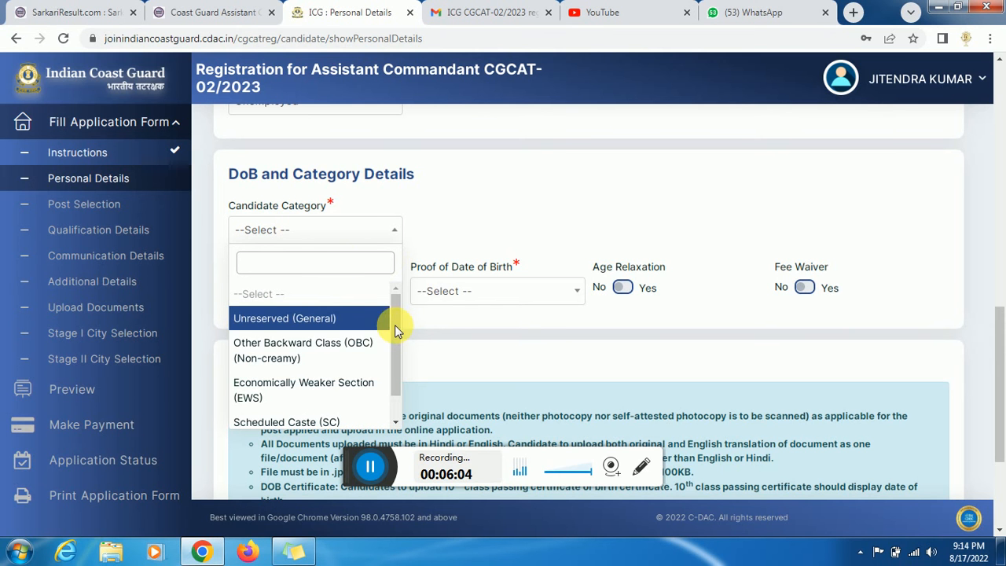
pyautogui.moveTo(395, 341); pyautogui.dragTo(394, 360)
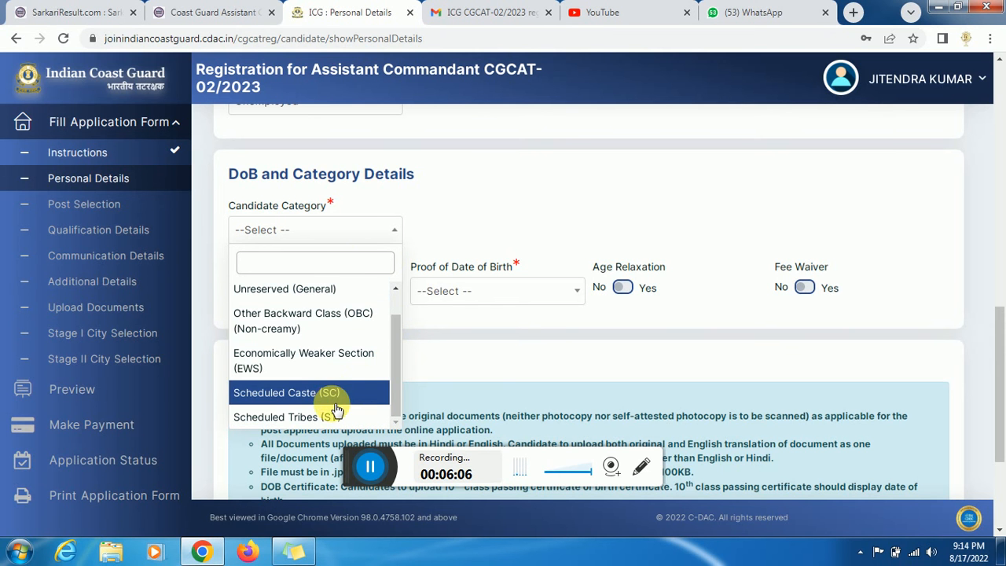
pyautogui.press('Return')
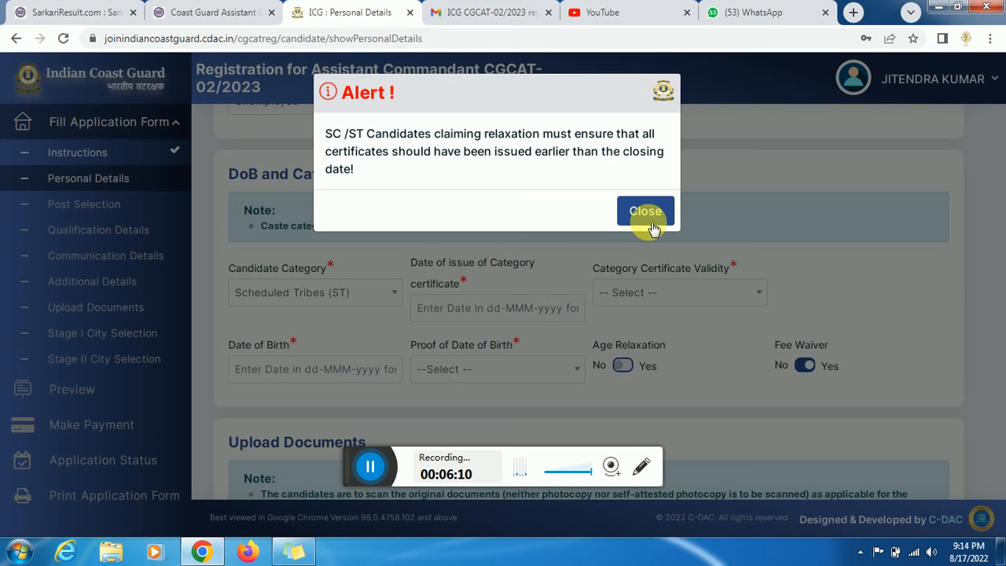
pyautogui.click(646, 212)
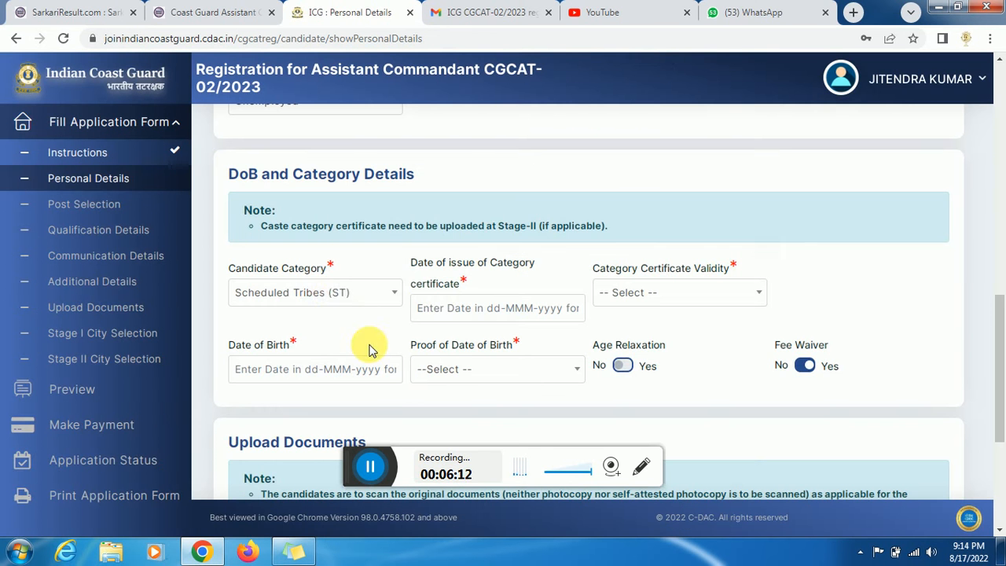
pyautogui.click(337, 299)
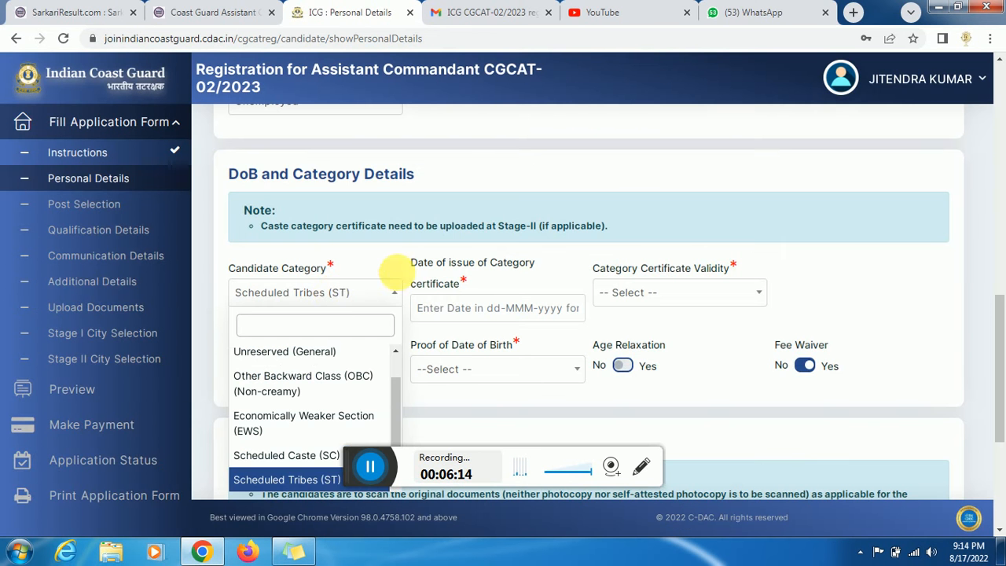
# - Set the category certificate issue date to 02-Feb-2022
pyautogui.click(499, 308)
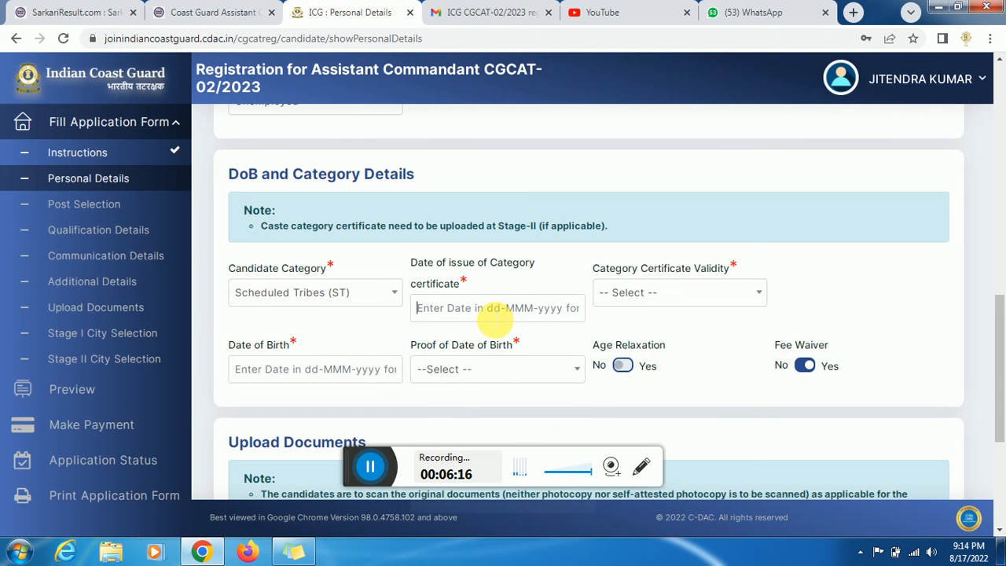
pyautogui.click(480, 312)
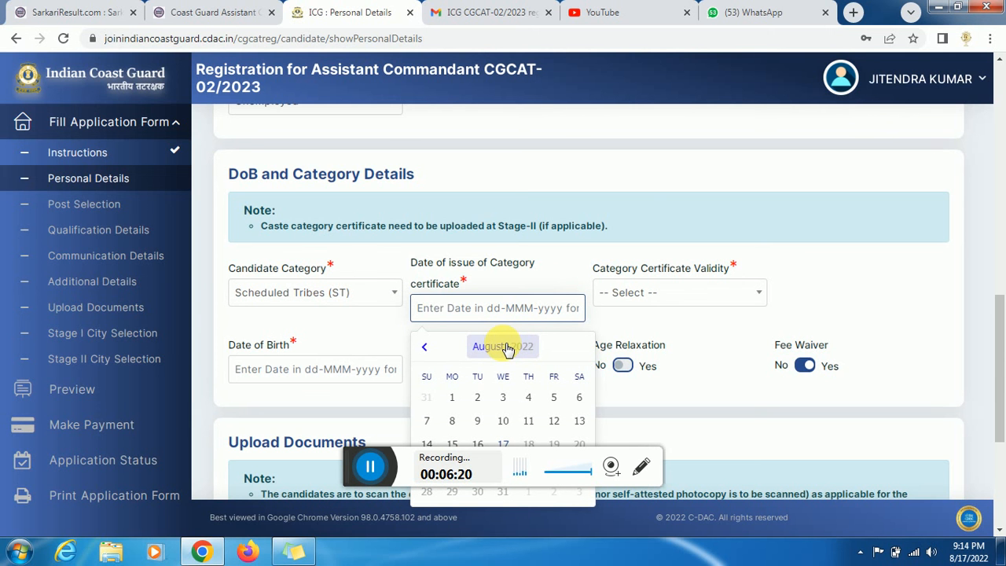
pyautogui.click(505, 348)
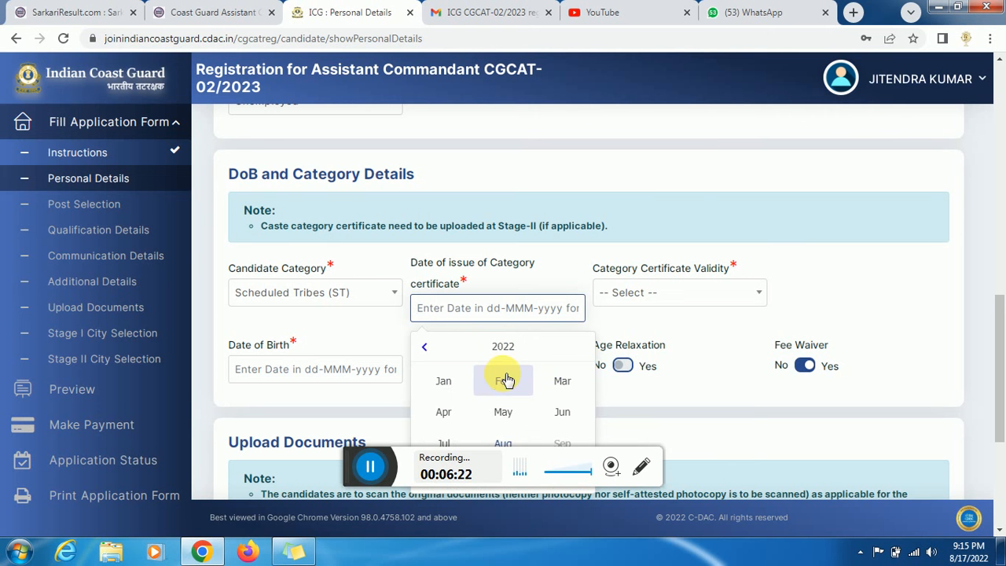
pyautogui.click(503, 382)
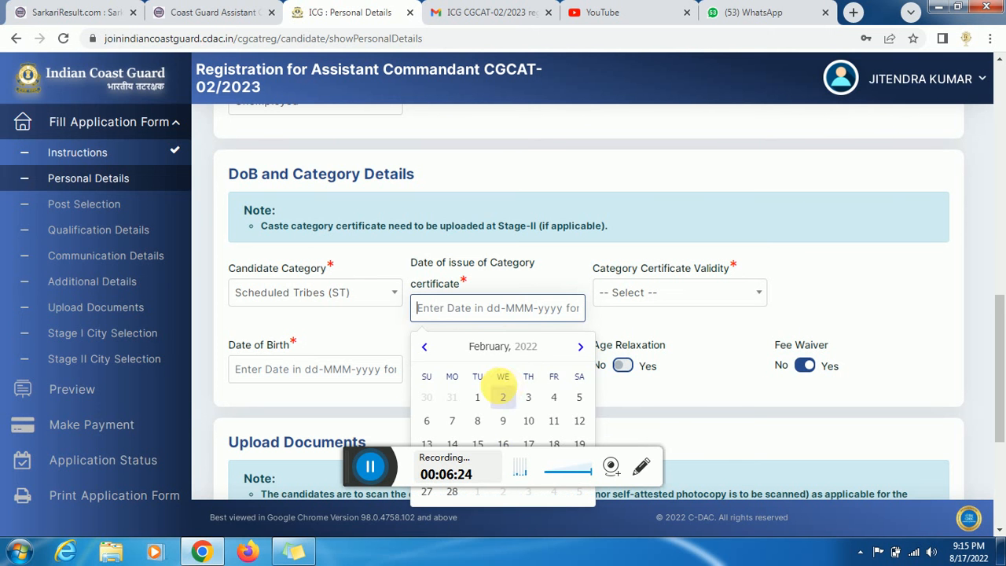
pyautogui.click(505, 398)
# - Mark the certificate validity as 'Always valid (no validity date mentioned on certificate)'
pyautogui.click(667, 298)
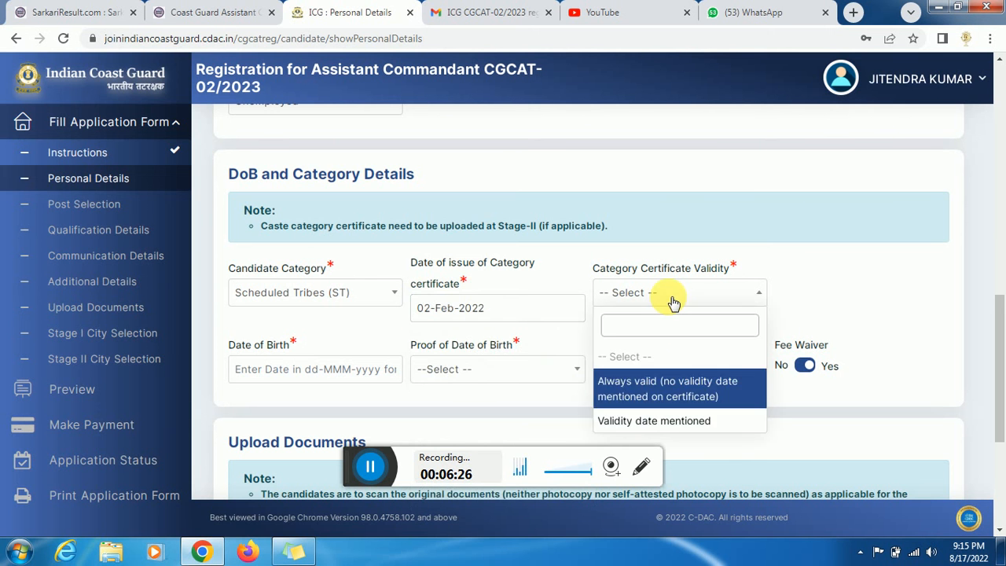
pyautogui.click(684, 401)
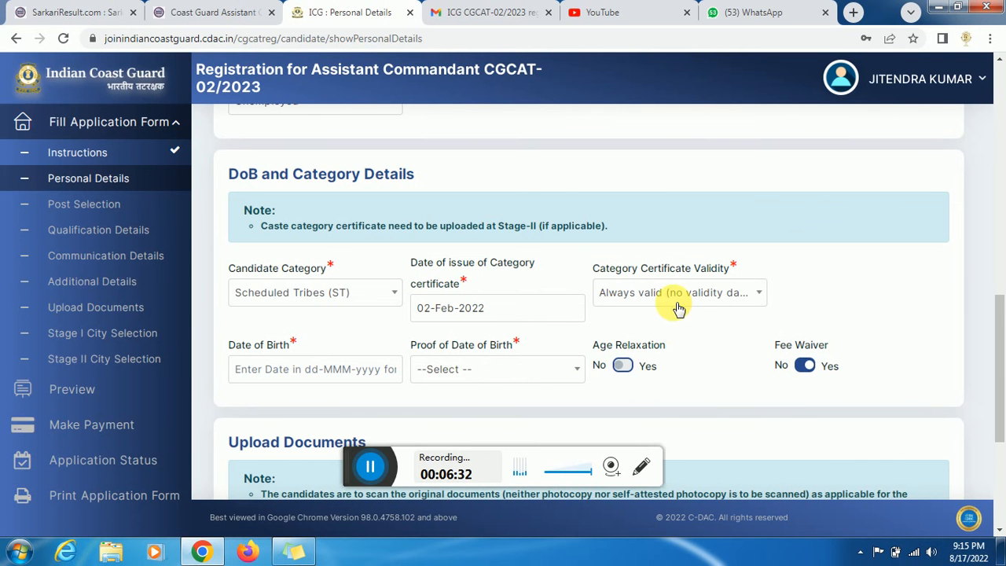
pyautogui.click(675, 297)
pyautogui.click(654, 420)
pyautogui.click(907, 323)
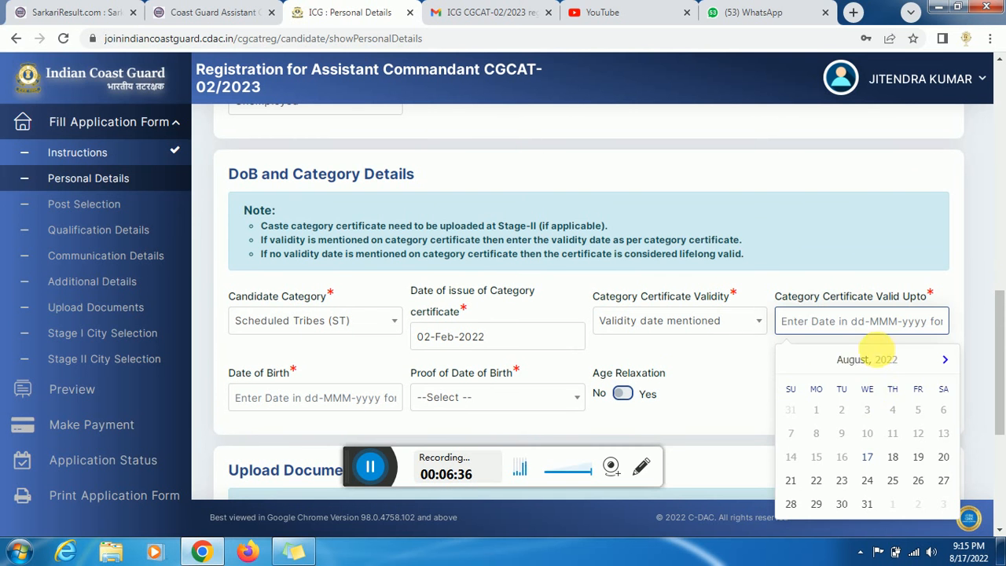
pyautogui.click(859, 362)
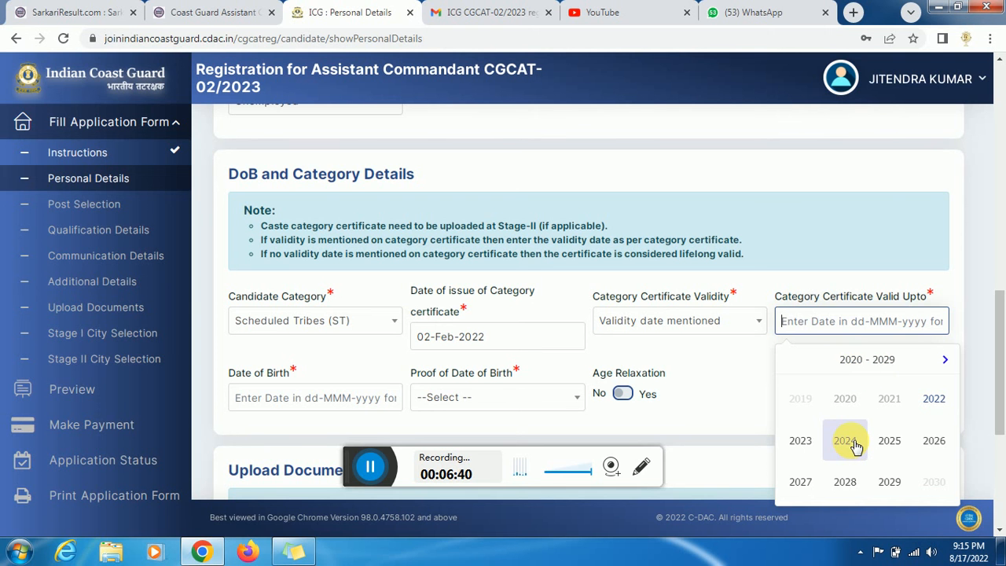
pyautogui.click(855, 446)
pyautogui.click(851, 395)
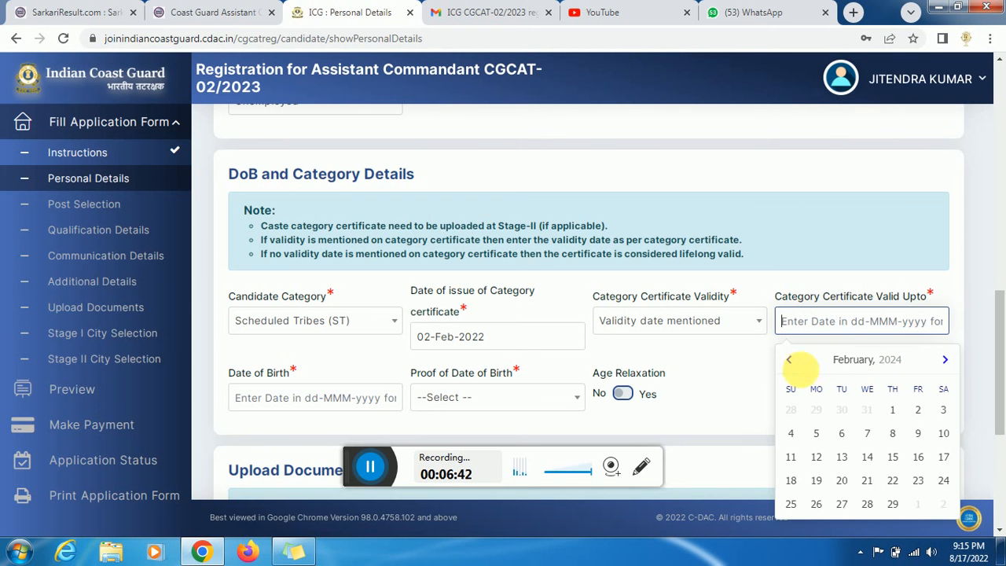
pyautogui.click(742, 328)
pyautogui.click(724, 411)
pyautogui.scroll(-1, 997, 314)
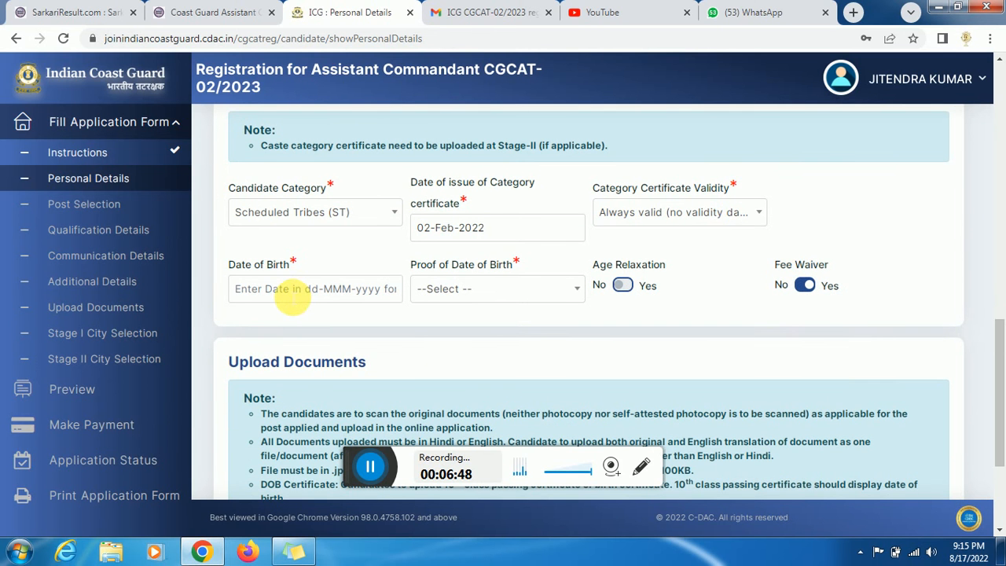
# - Pick 07-Feb-2001 in the Date of Birth calendar
pyautogui.click(292, 297)
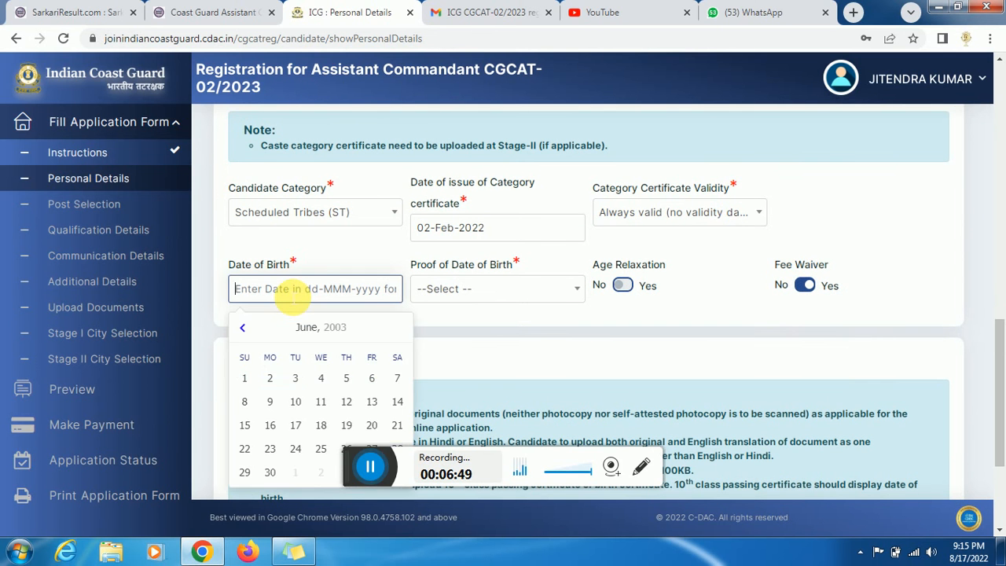
pyautogui.click(311, 328)
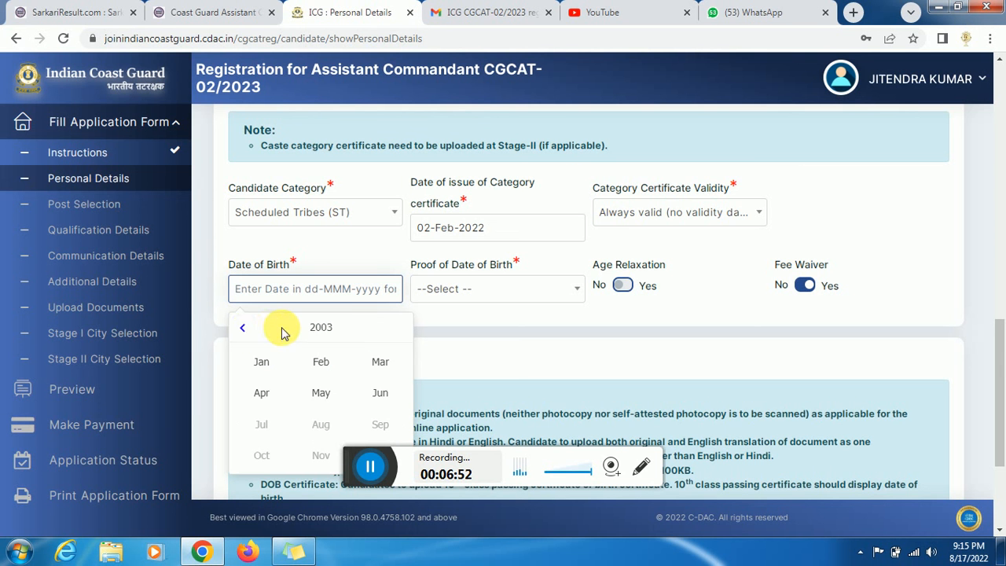
pyautogui.click(248, 331)
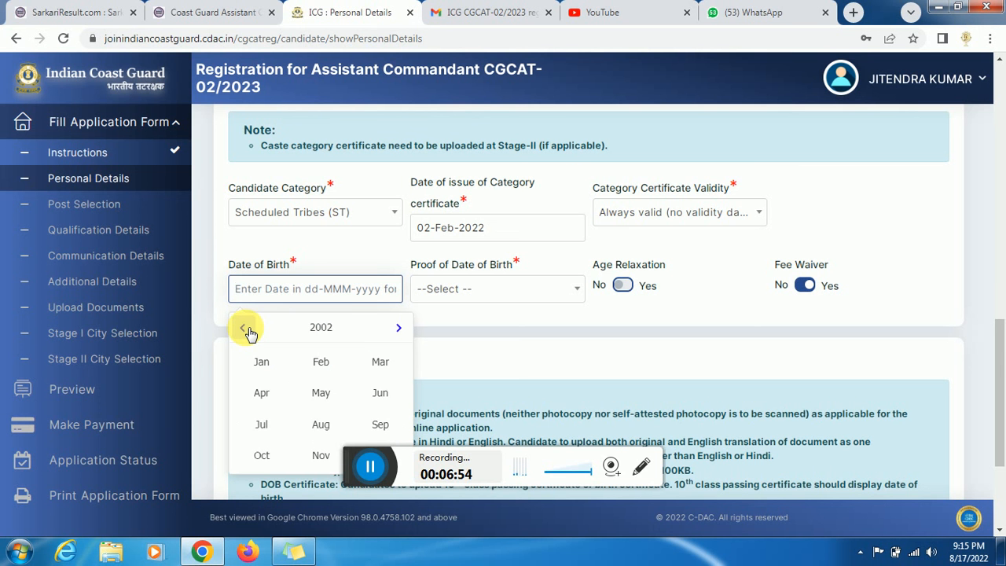
pyautogui.click(317, 363)
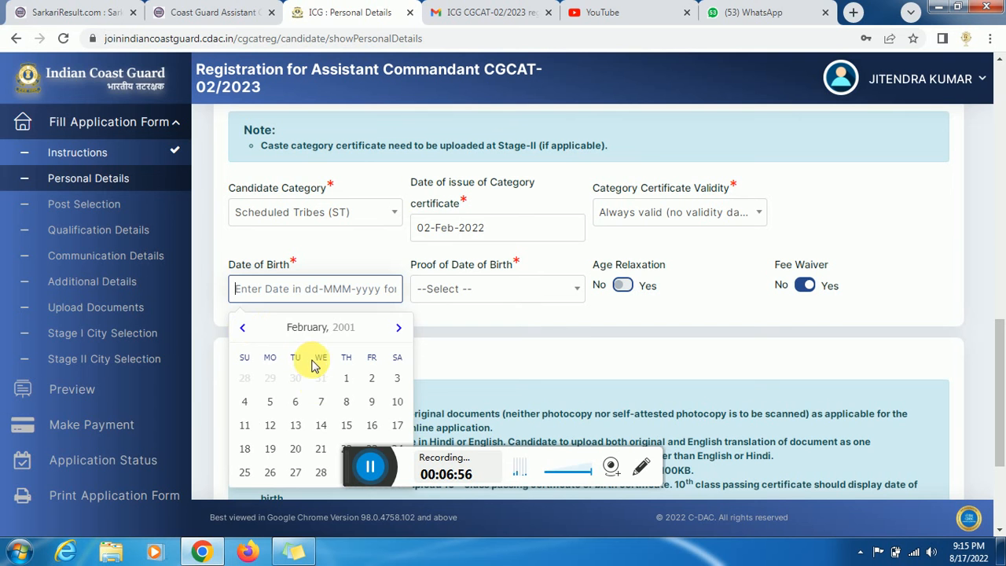
pyautogui.click(321, 399)
# - Choose '10th Class Marksheet/Certificate' as Proof of Date of Birth
pyautogui.click(447, 288)
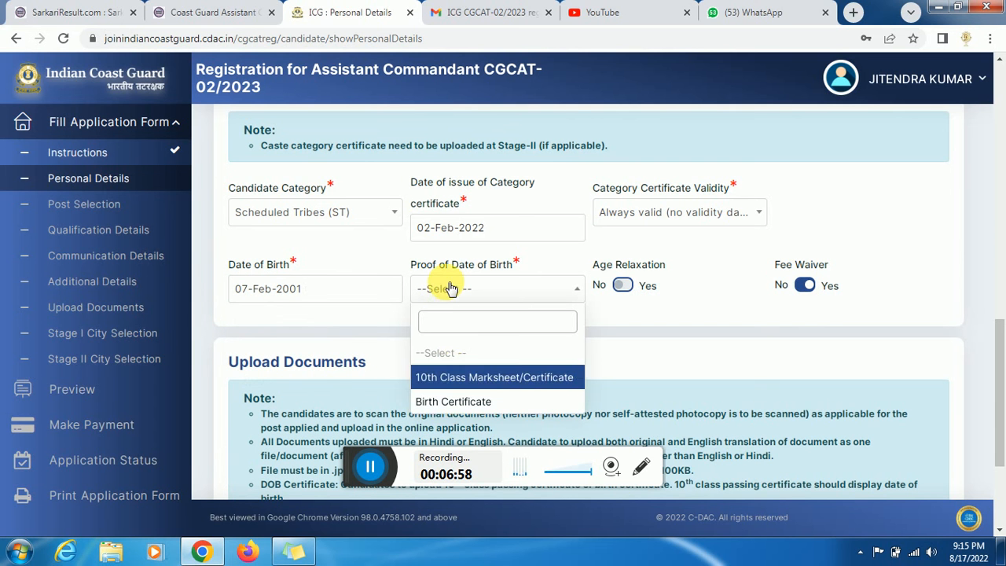
pyautogui.click(456, 377)
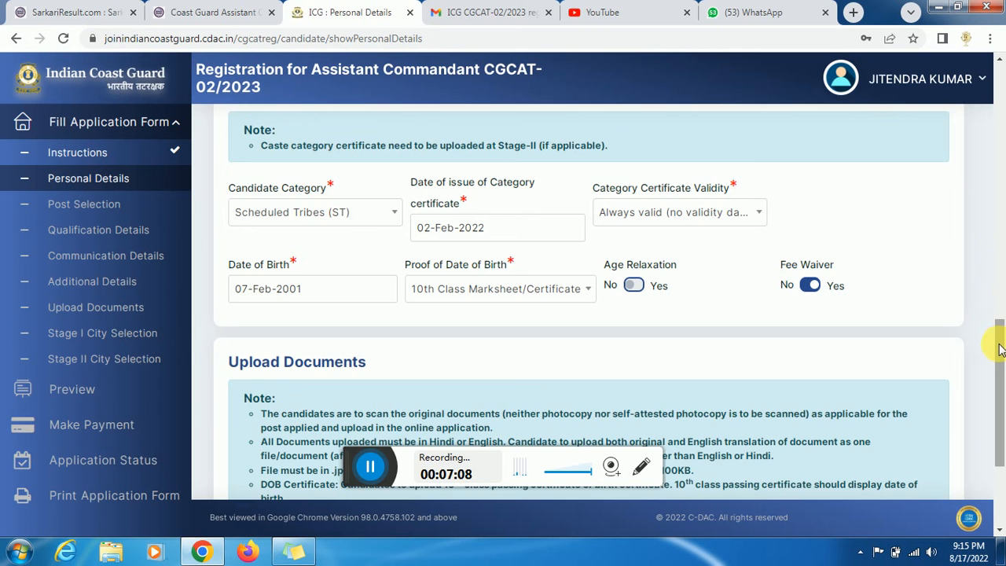
pyautogui.moveTo(1002, 334); pyautogui.dragTo(1001, 409)
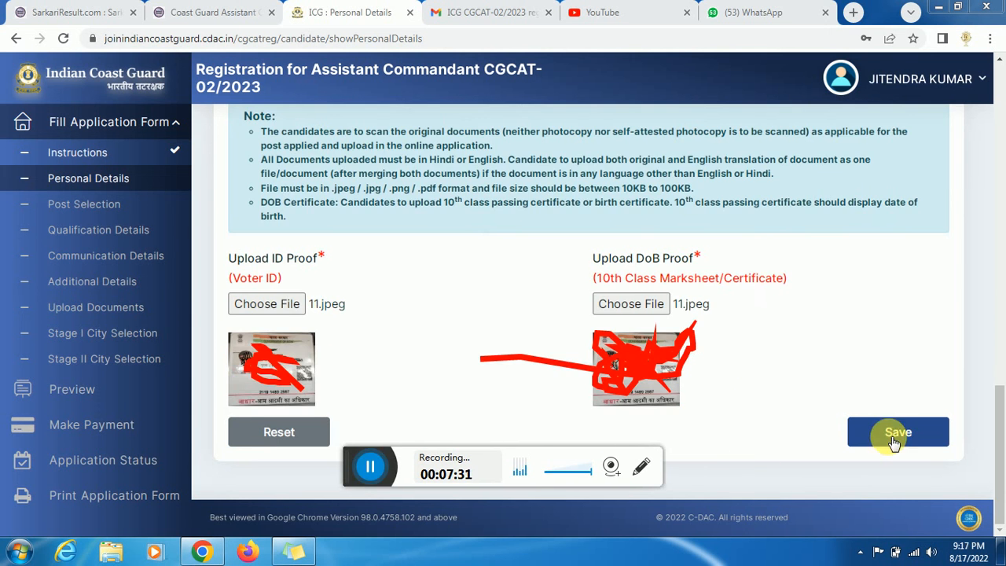
# - Save Personal Details with the uploaded ID and DoB proofs and dismiss the confirmation
pyautogui.click(897, 433)
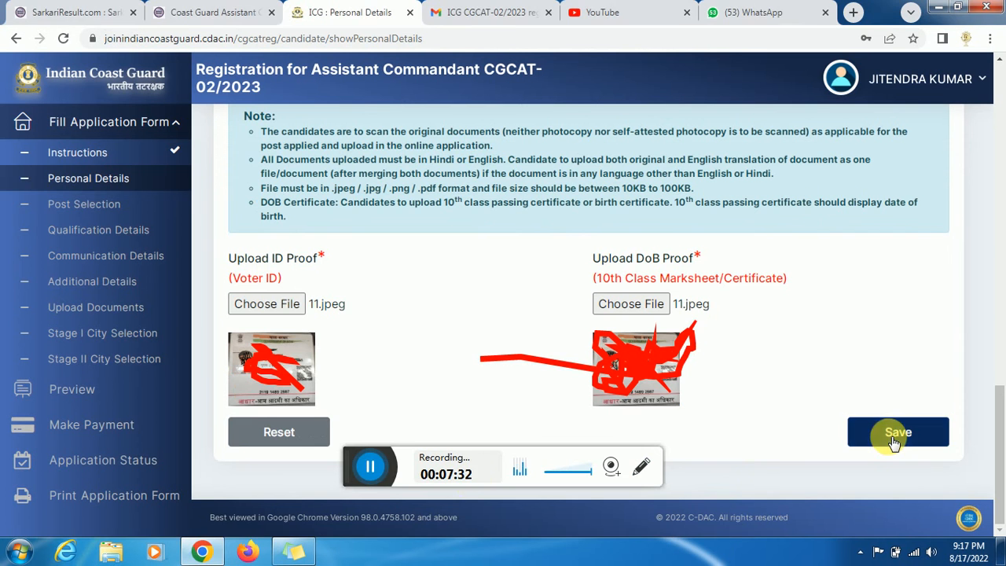
pyautogui.click(368, 467)
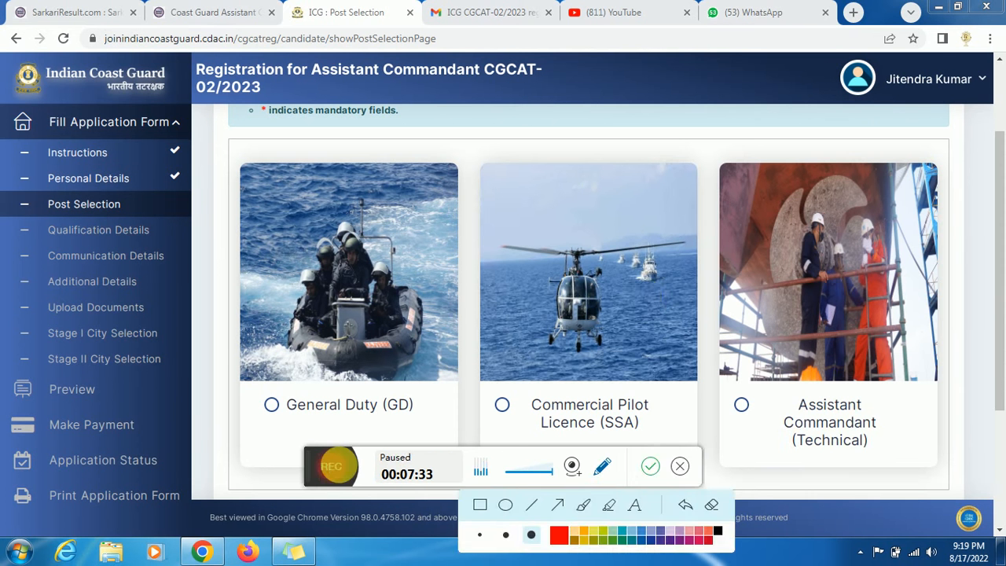
pyautogui.click(366, 467)
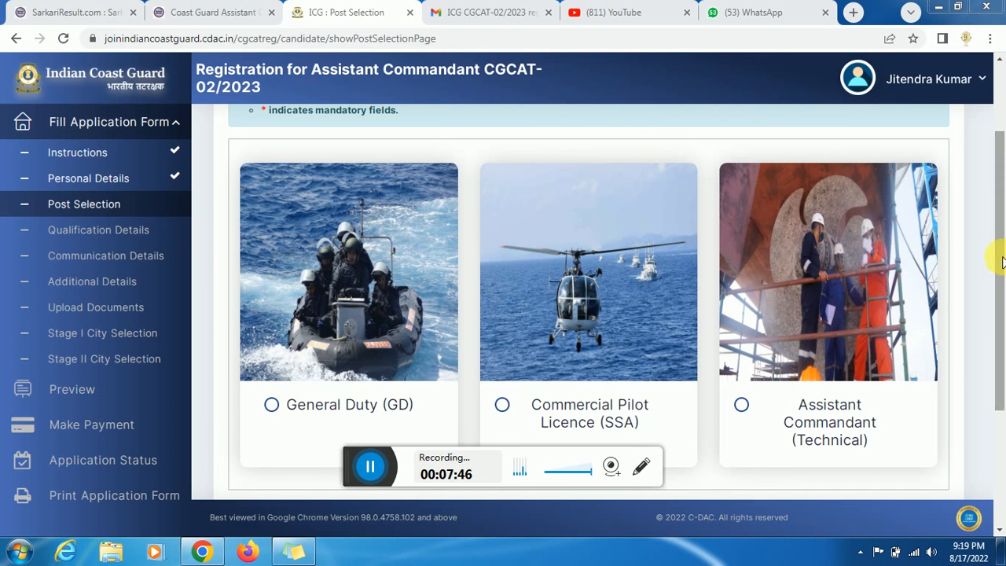
# - Apply for the General Duty (GD) post with qualification level 10+2+Graduation and acknowledge the save
pyautogui.scroll(-1, 561, 287)
pyautogui.click(271, 310)
pyautogui.scroll(-1, 1003, 389)
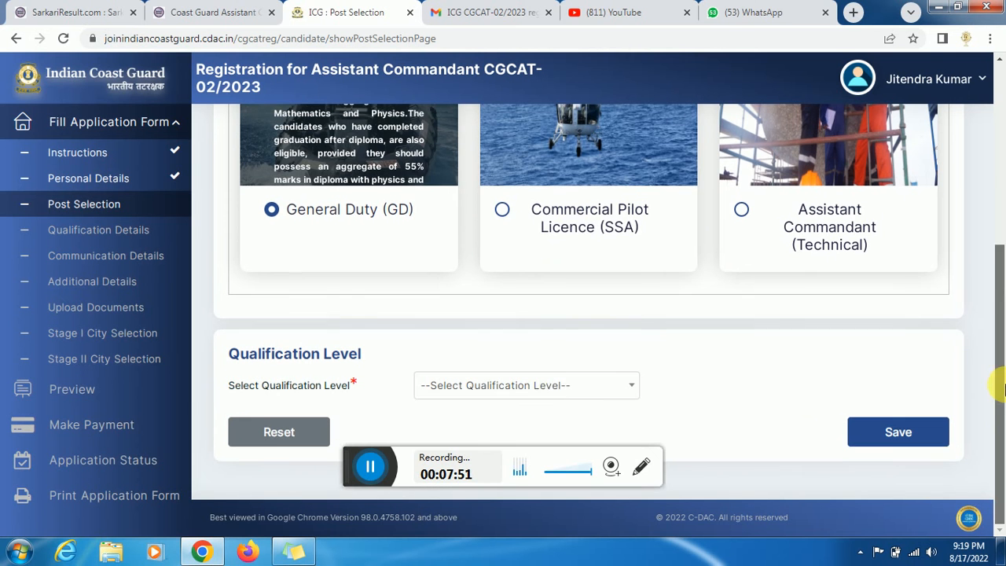
pyautogui.click(544, 387)
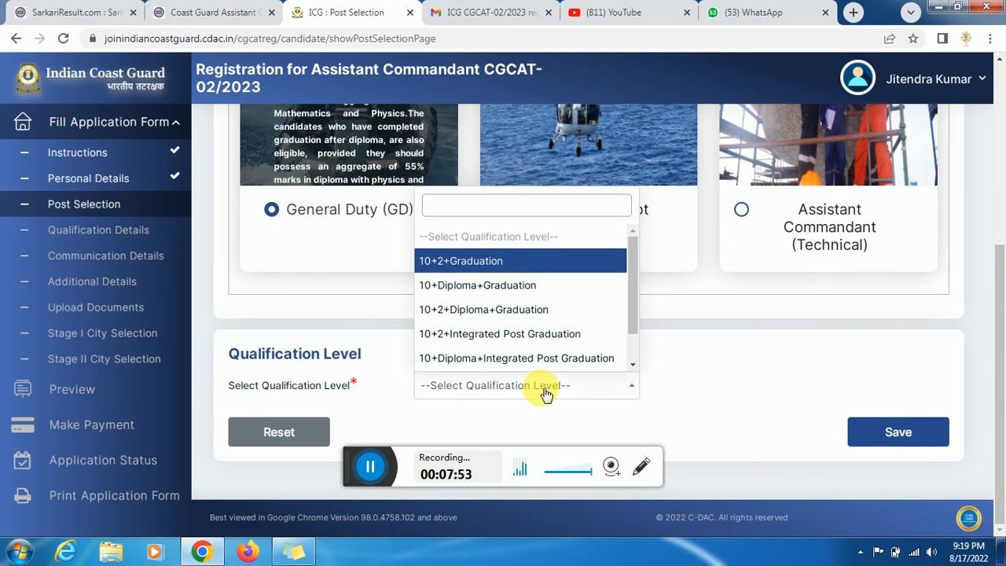
pyautogui.click(478, 260)
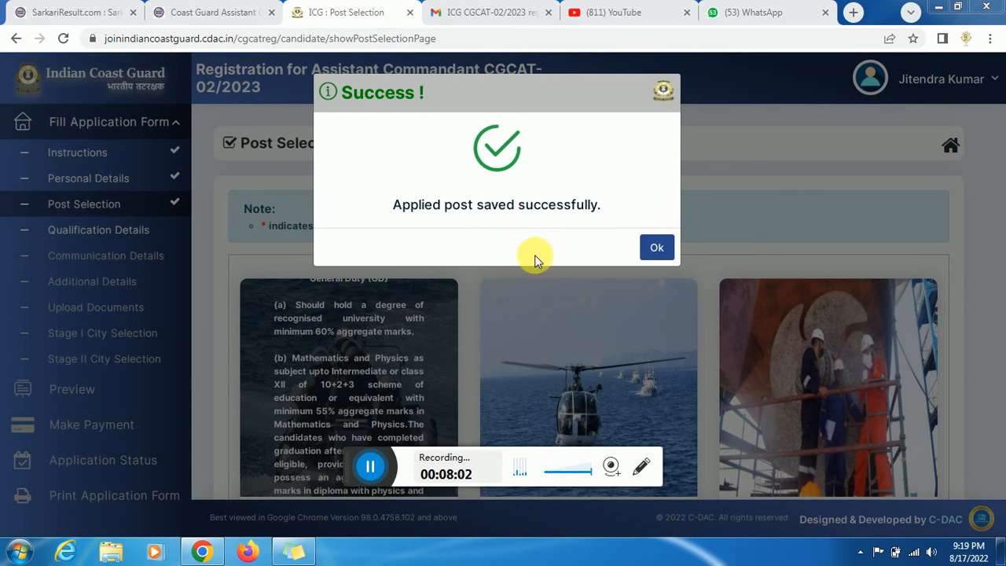
pyautogui.click(659, 248)
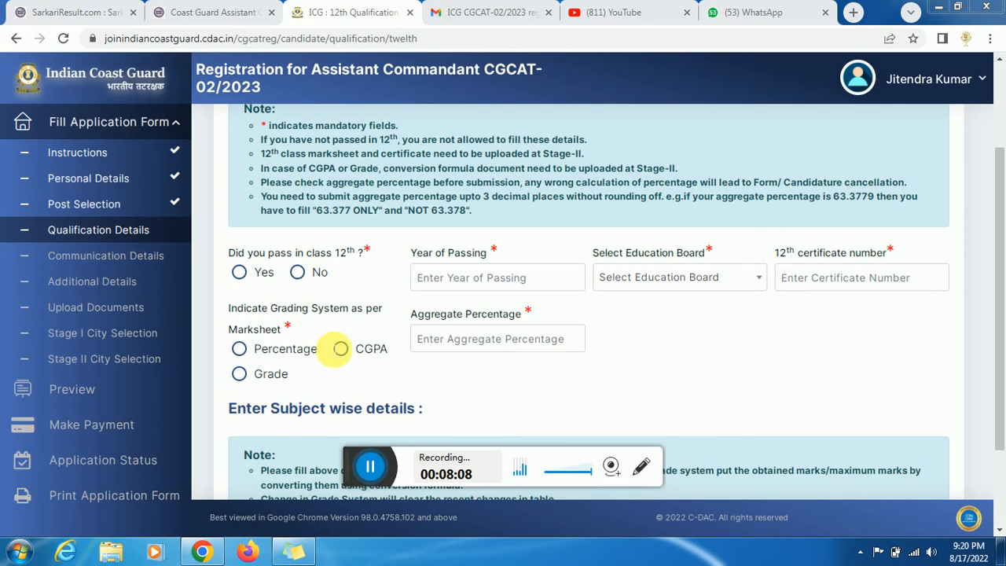
# - Mark class 12th passed in 2019 from Aligarh Muslim University board and enter the certificate number
pyautogui.click(240, 273)
pyautogui.click(476, 279)
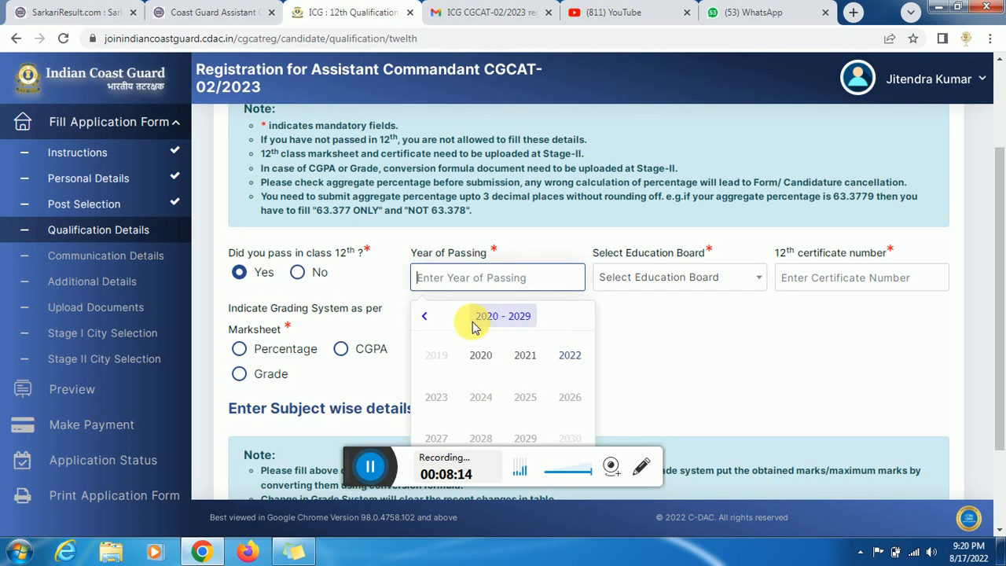
pyautogui.click(425, 317)
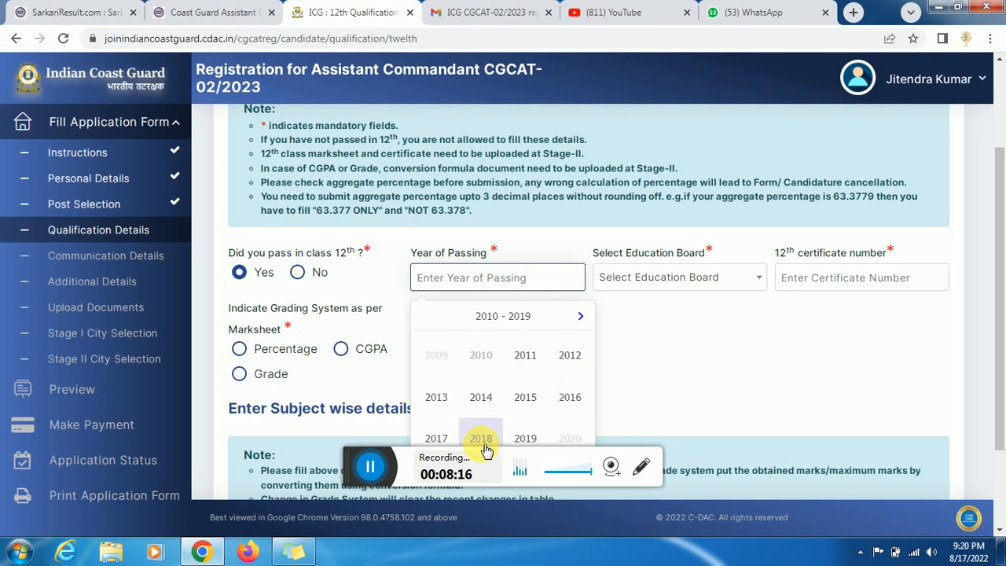
pyautogui.click(525, 438)
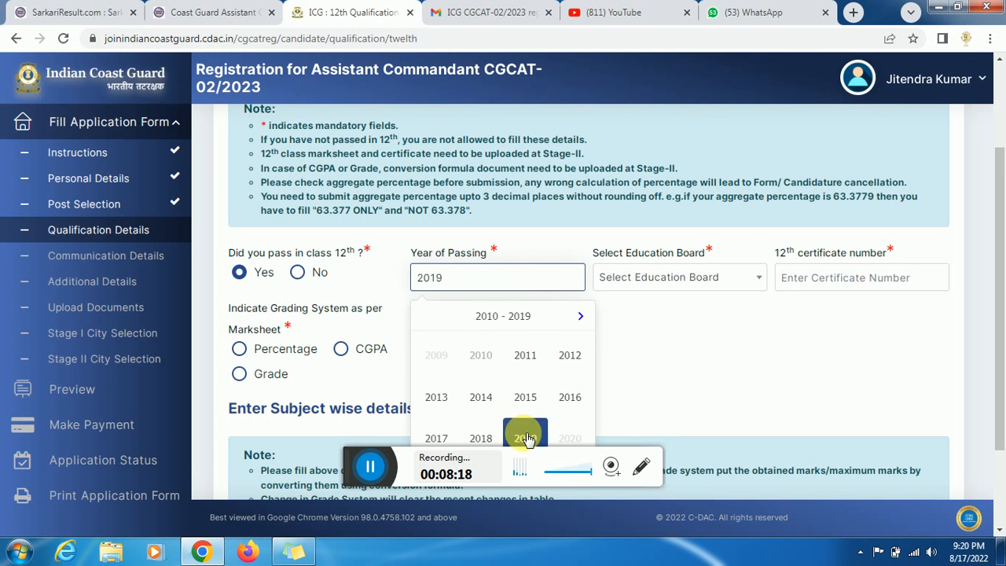
pyautogui.click(636, 277)
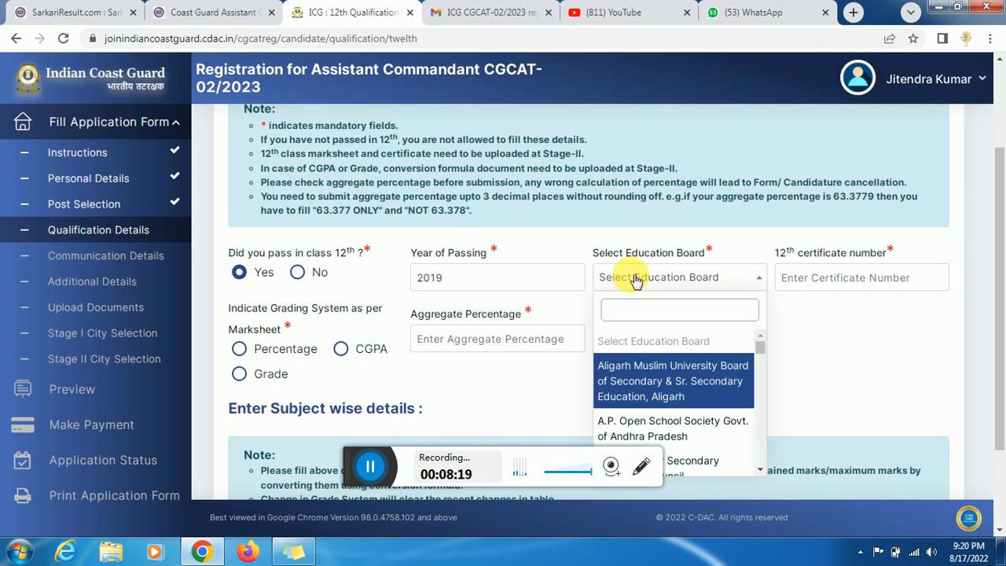
pyautogui.click(641, 364)
pyautogui.click(838, 278)
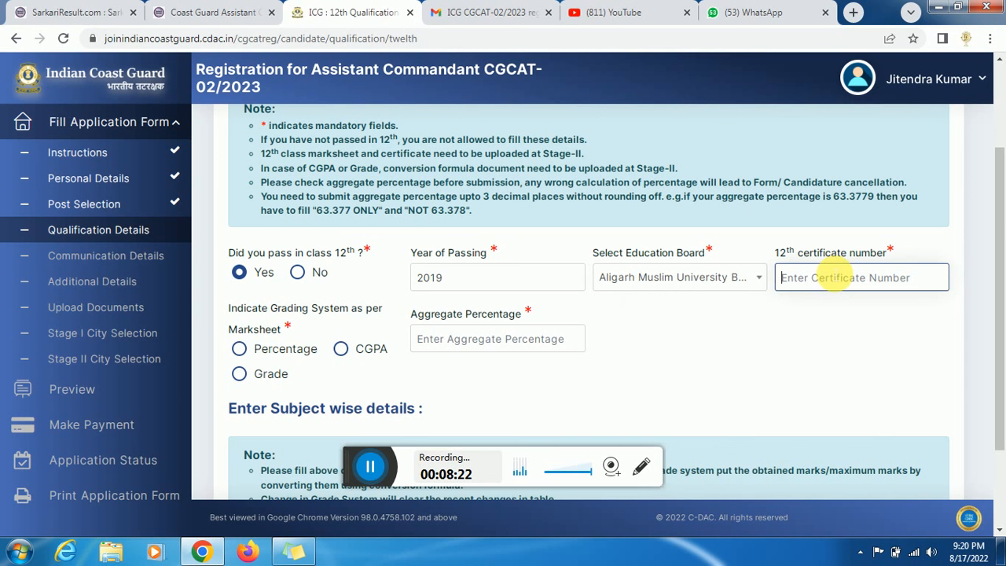
pyautogui.write('48558')
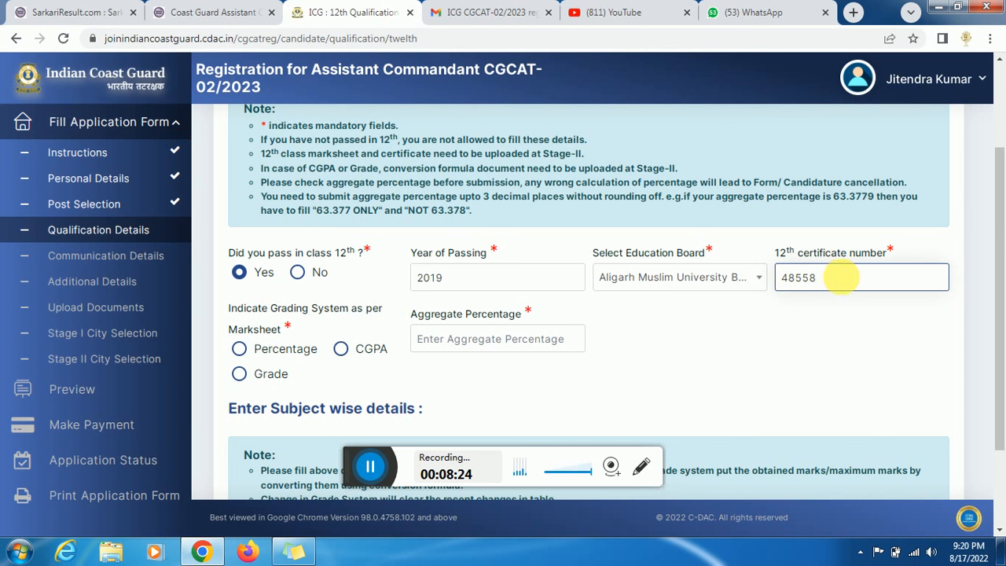
pyautogui.moveTo(1003, 219); pyautogui.dragTo(1004, 257)
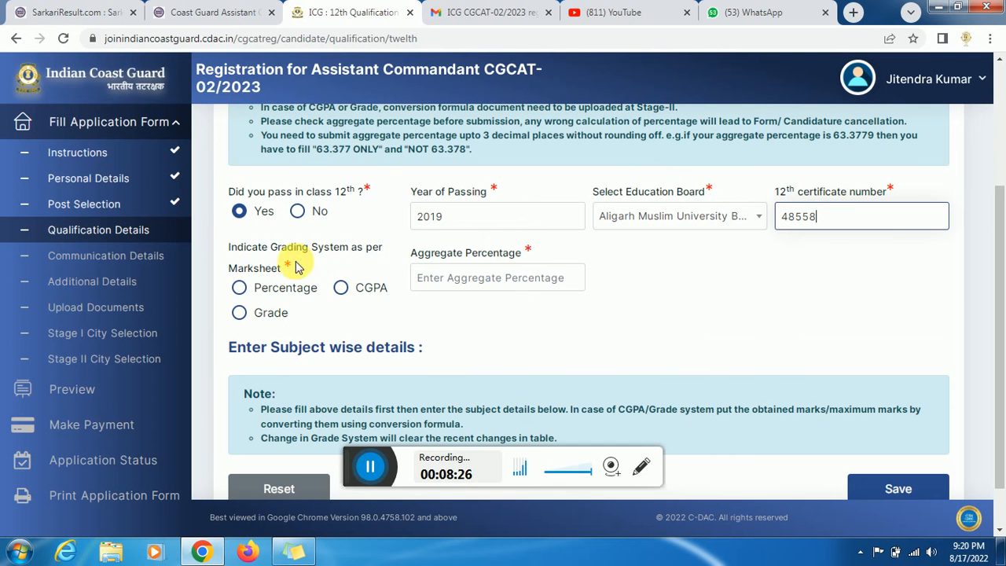
# - Choose percentage grading with an aggregate of 60 for class 12th
pyautogui.click(240, 288)
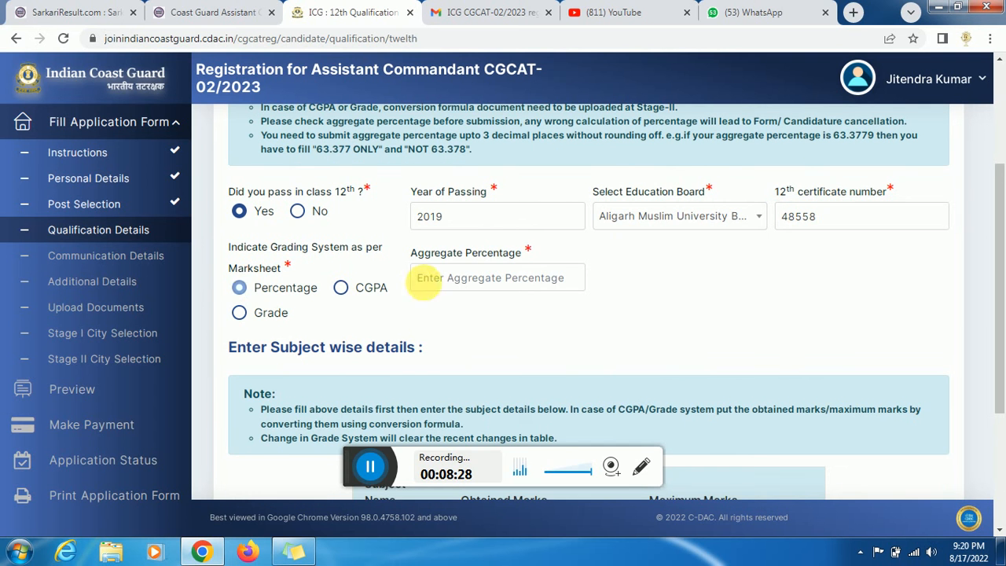
pyautogui.click(448, 279)
pyautogui.write('8')
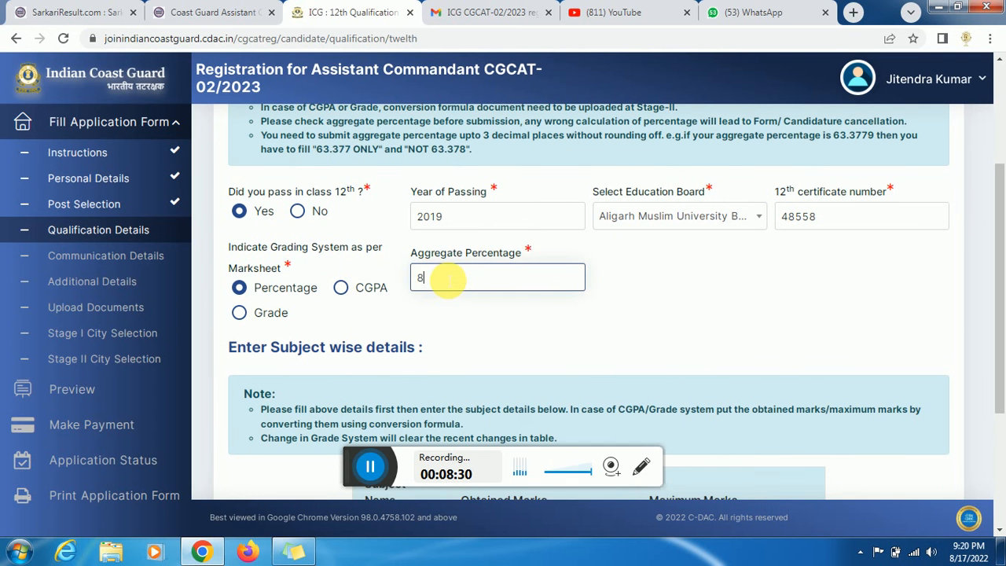
pyautogui.press('BackSpace')
pyautogui.write('60')
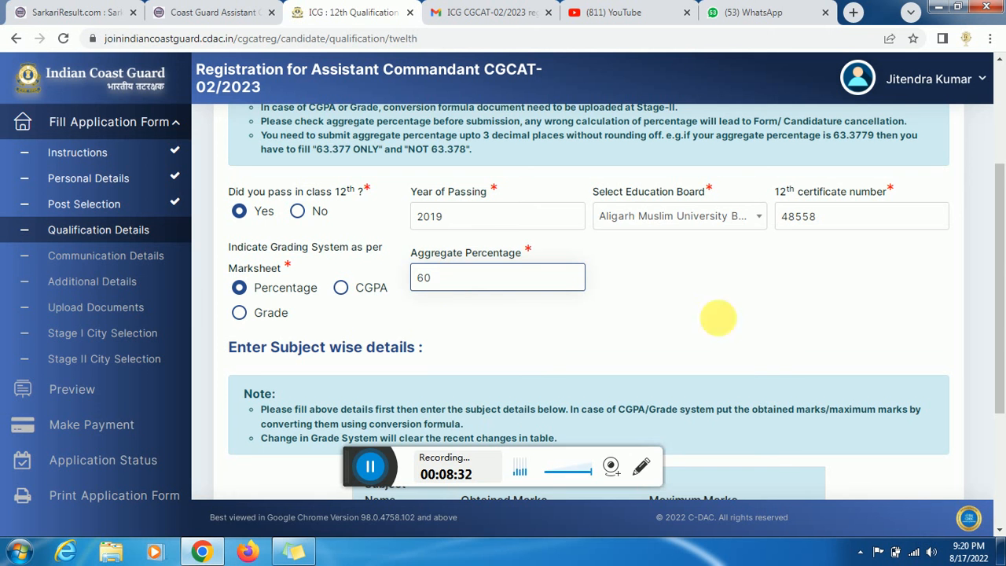
pyautogui.moveTo(1000, 301); pyautogui.dragTo(921, 431)
# - Enter Physics 70/100 and Mathematics 80/100, then submit the 12th details and acknowledge
pyautogui.click(565, 334)
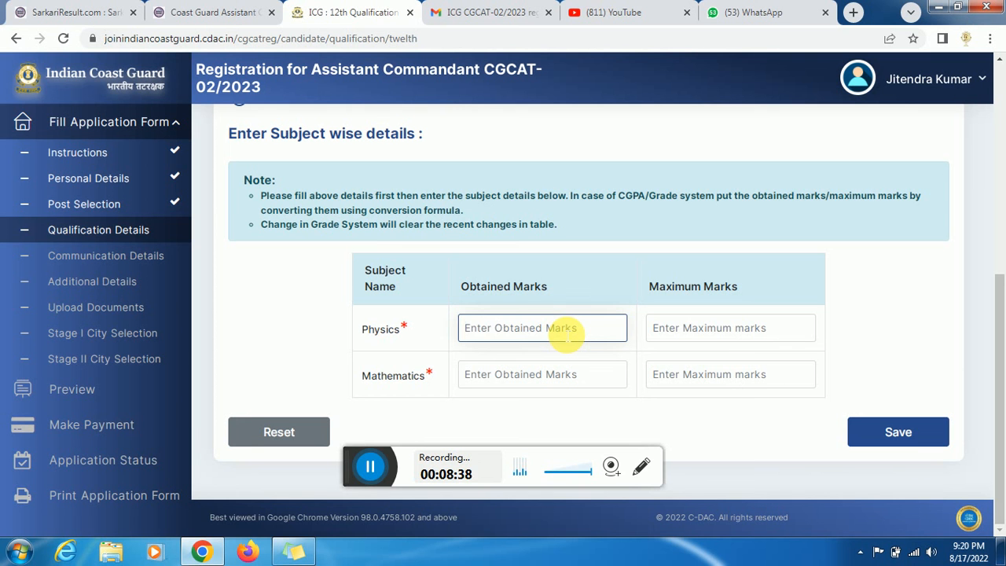
pyautogui.write('400')
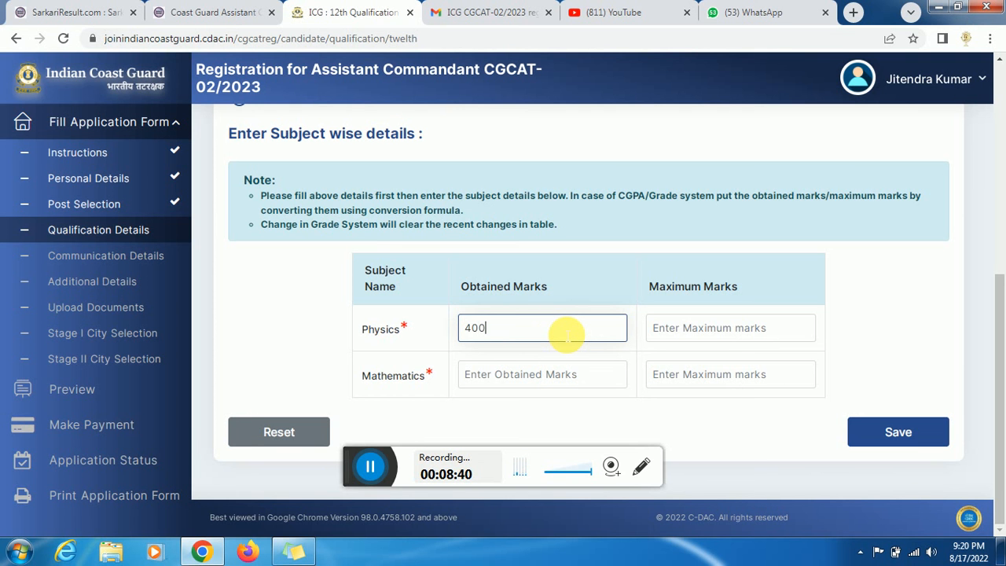
pyautogui.write('500')
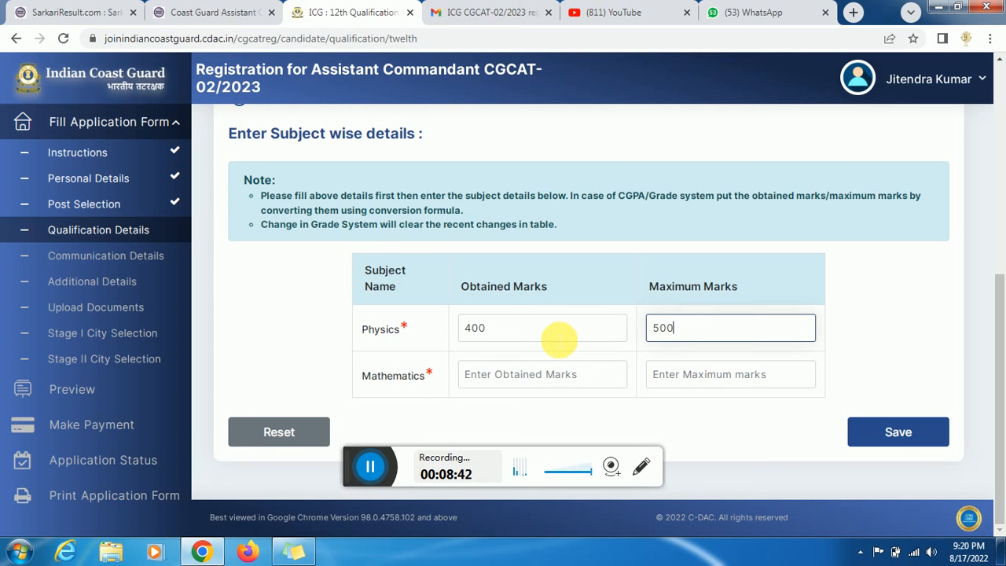
pyautogui.click(551, 338)
pyautogui.press('BackSpace')
pyautogui.press('BackSpace')
pyautogui.press('BackSpace')
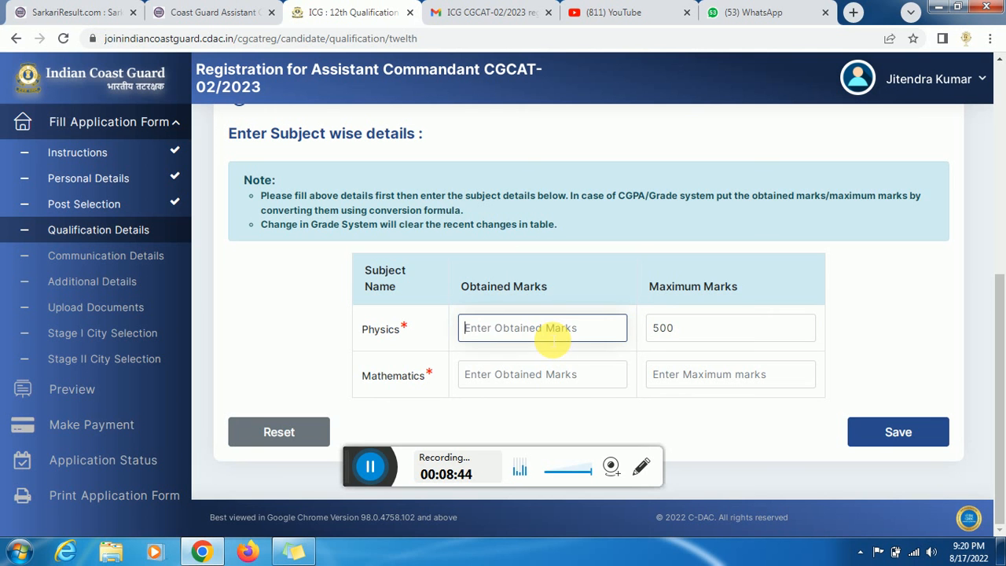
pyautogui.write('70')
pyautogui.press('Tab')
pyautogui.write('1')
pyautogui.press('Tab')
pyautogui.write('80')
pyautogui.press('Tab')
pyautogui.write('100')
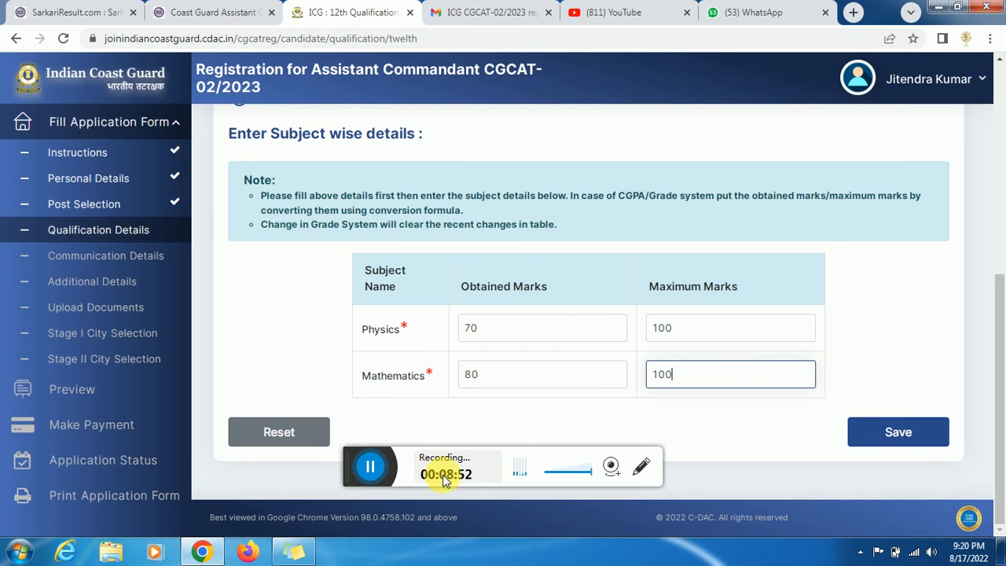
pyautogui.press('Return')
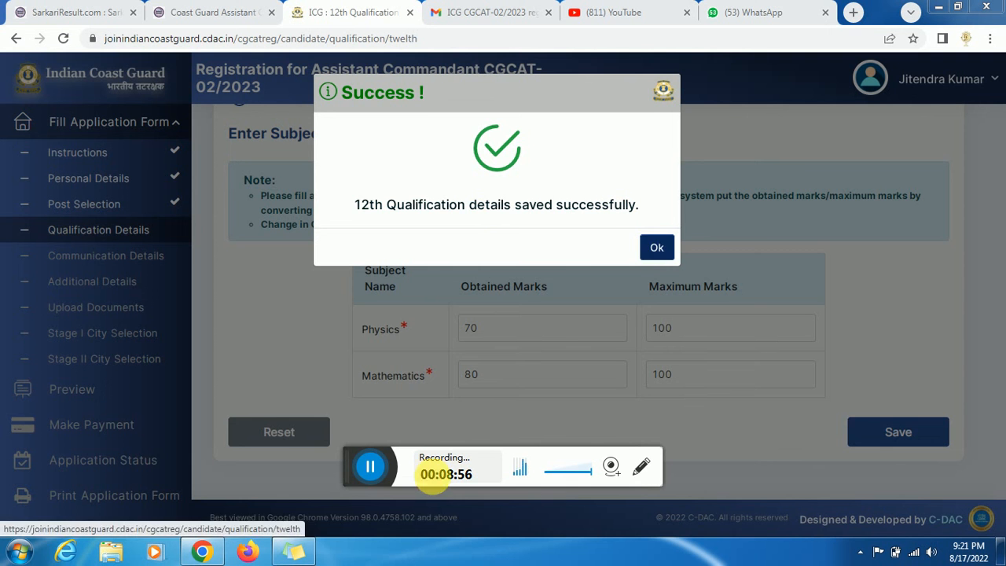
pyautogui.click(374, 480)
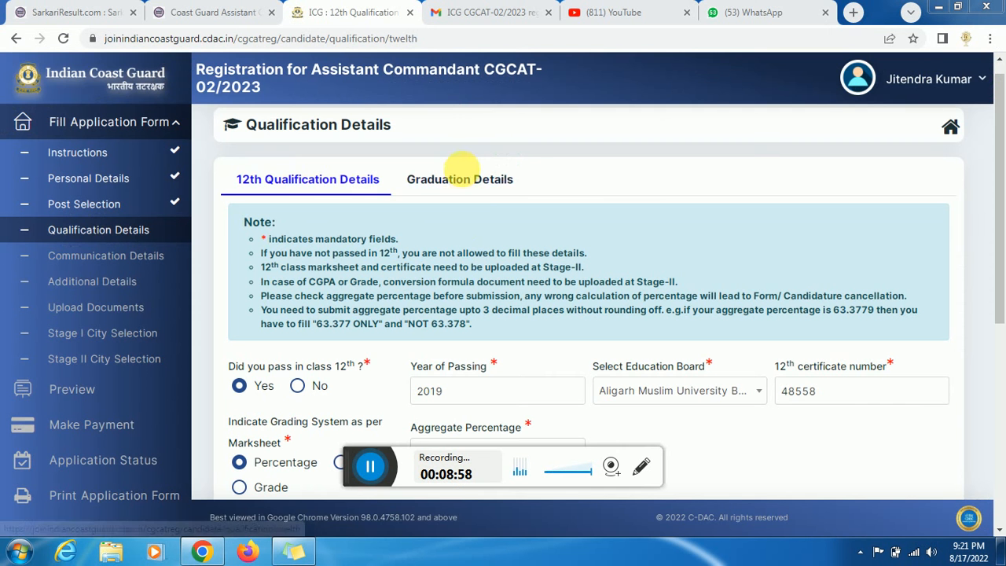
# - In Graduation Details, mark graduation completed in 2020 with Bachelor of Arts(BA) in Arts
pyautogui.click(466, 180)
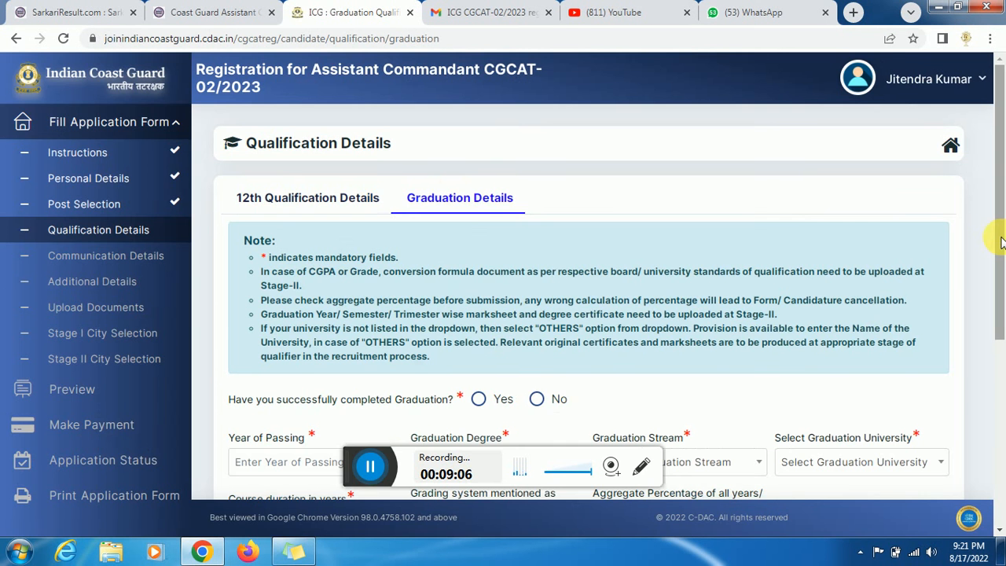
pyautogui.moveTo(997, 300); pyautogui.dragTo(1003, 346)
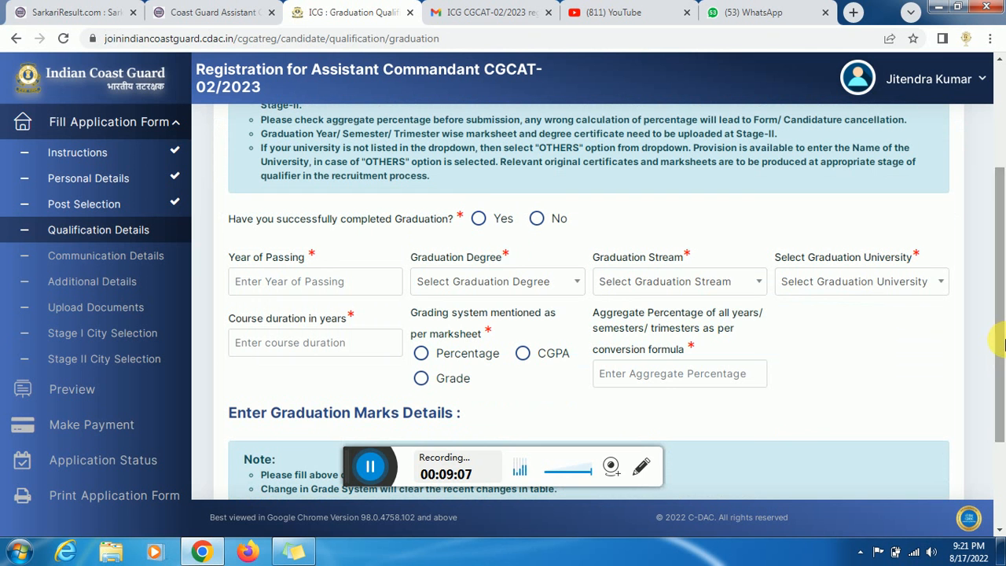
pyautogui.click(481, 219)
pyautogui.click(318, 283)
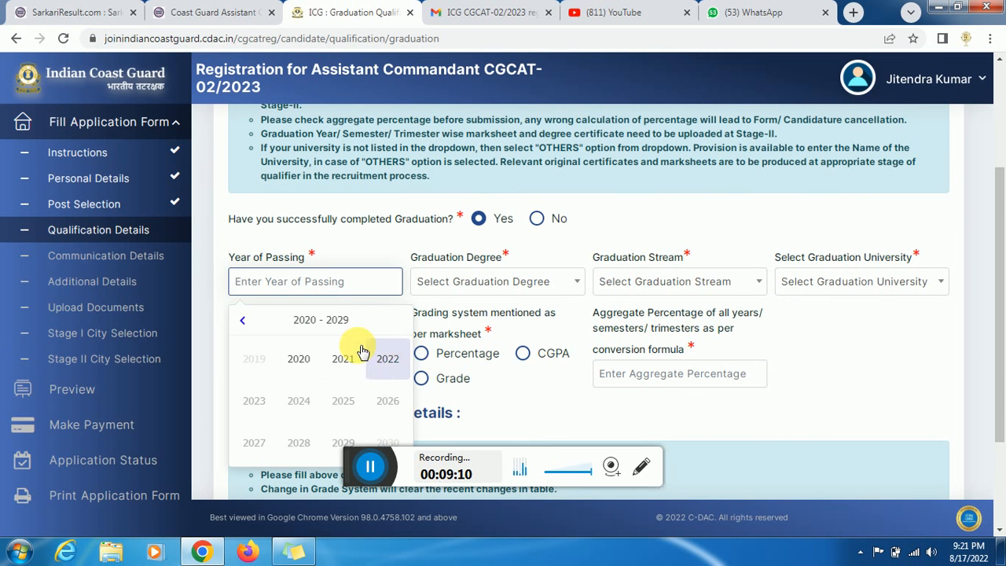
pyautogui.click(303, 359)
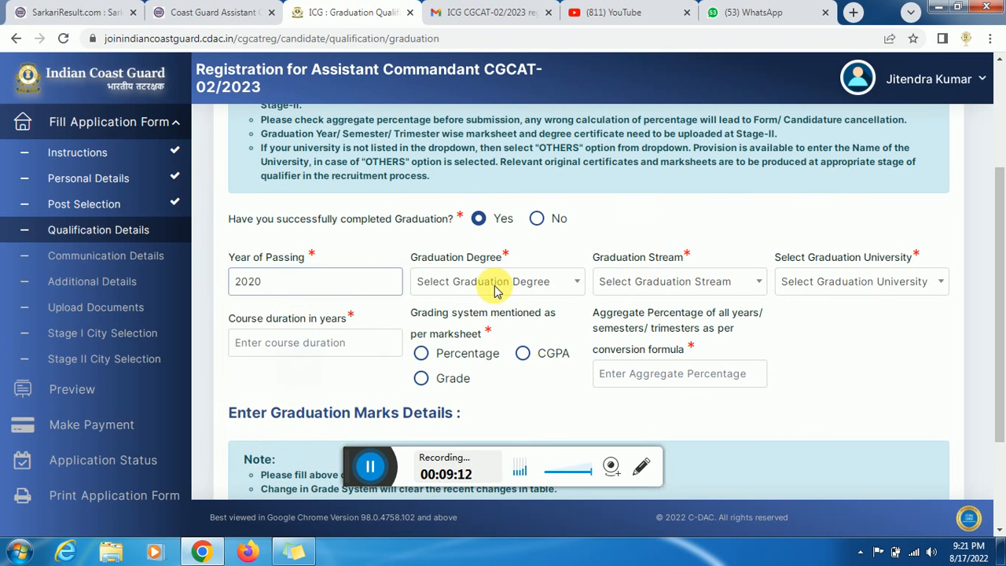
pyautogui.click(499, 290)
pyautogui.click(472, 366)
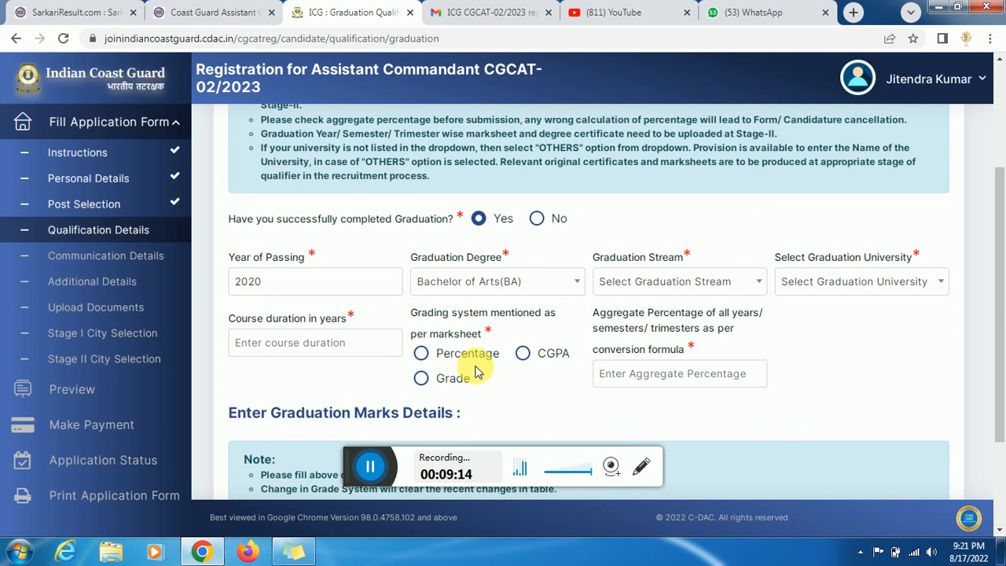
pyautogui.click(647, 294)
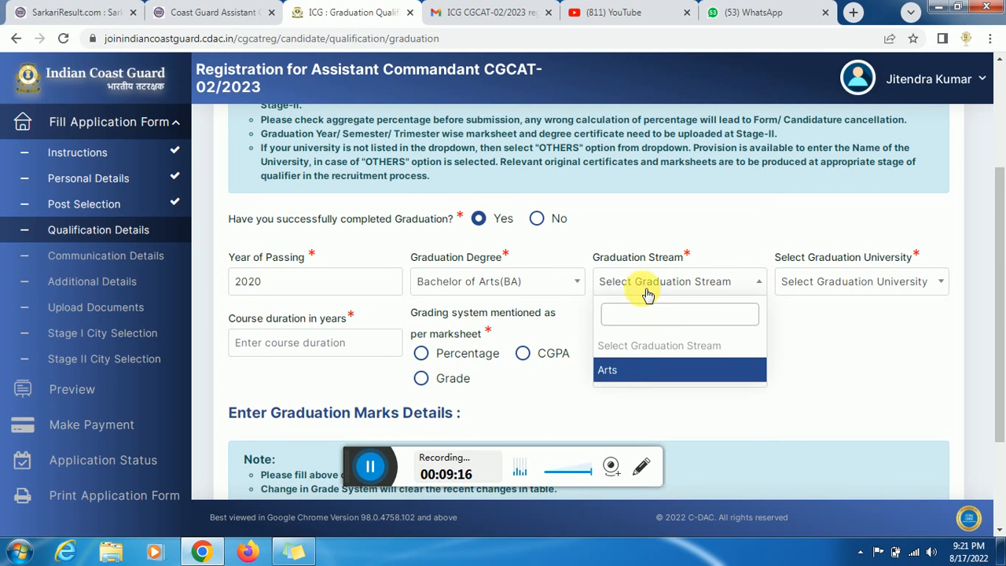
pyautogui.click(633, 373)
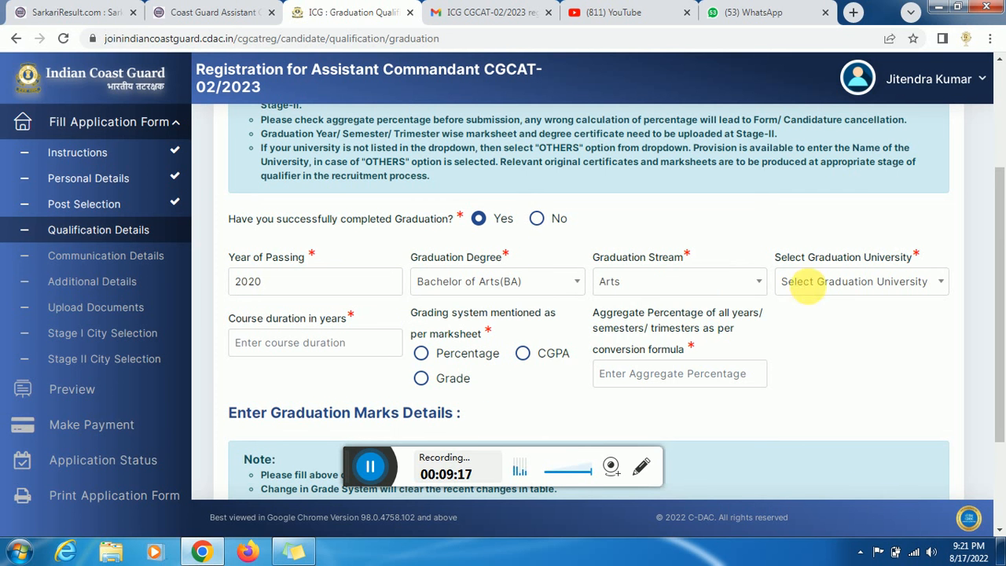
# - Select English and Foreign Languages University, 3-year duration, percentage grading with aggregate 70
pyautogui.click(826, 287)
pyautogui.click(825, 288)
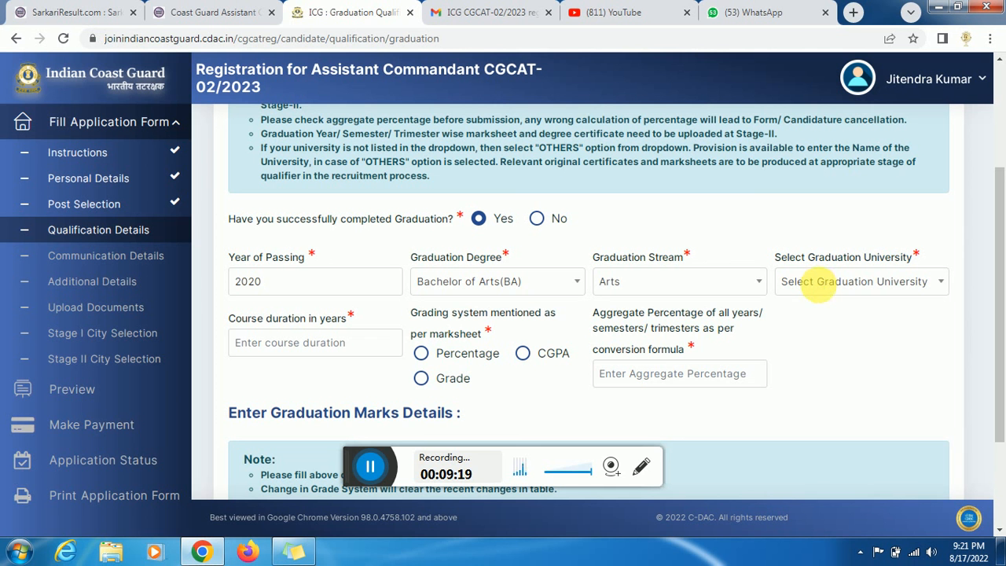
pyautogui.click(823, 288)
pyautogui.click(824, 288)
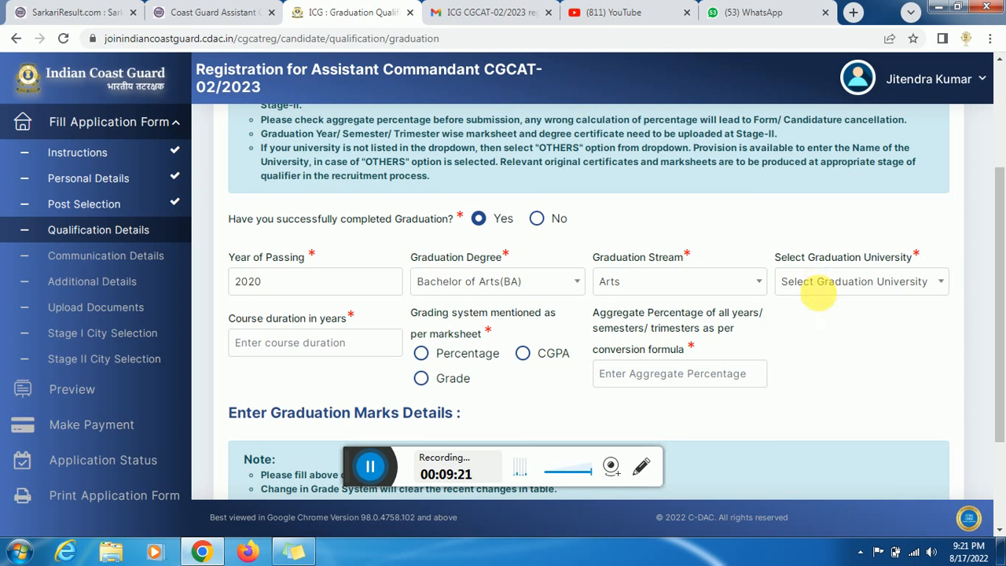
pyautogui.click(823, 290)
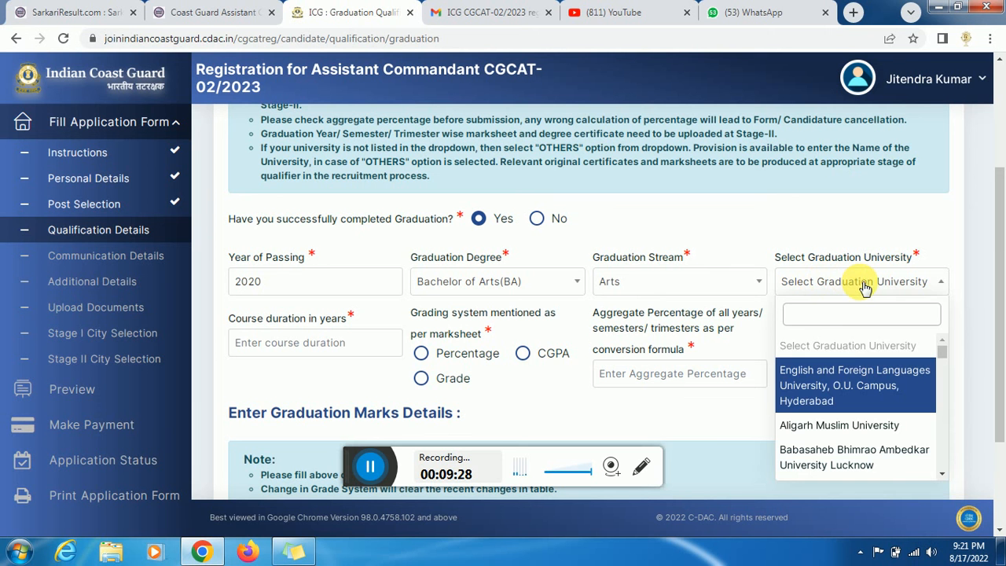
pyautogui.click(835, 368)
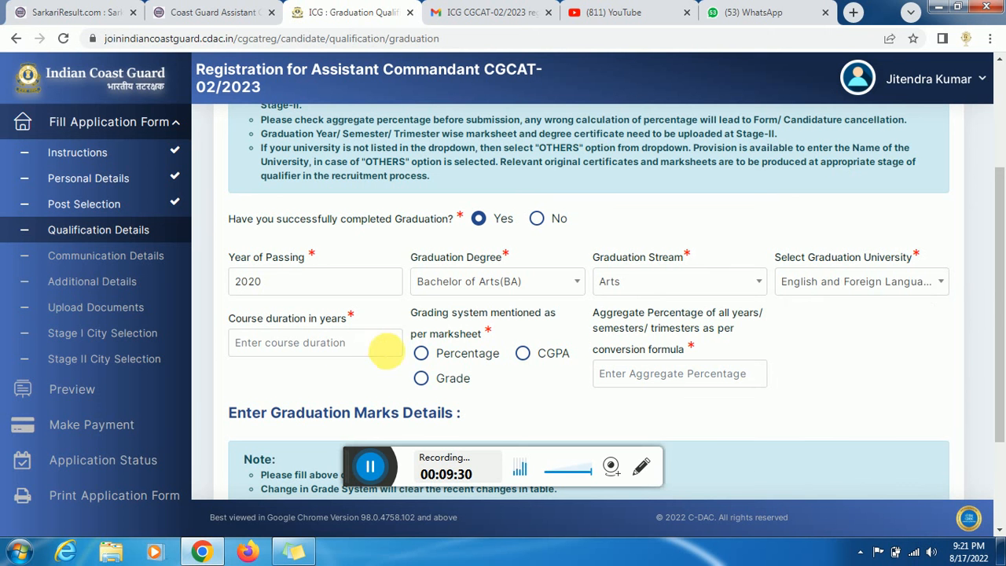
pyautogui.click(338, 350)
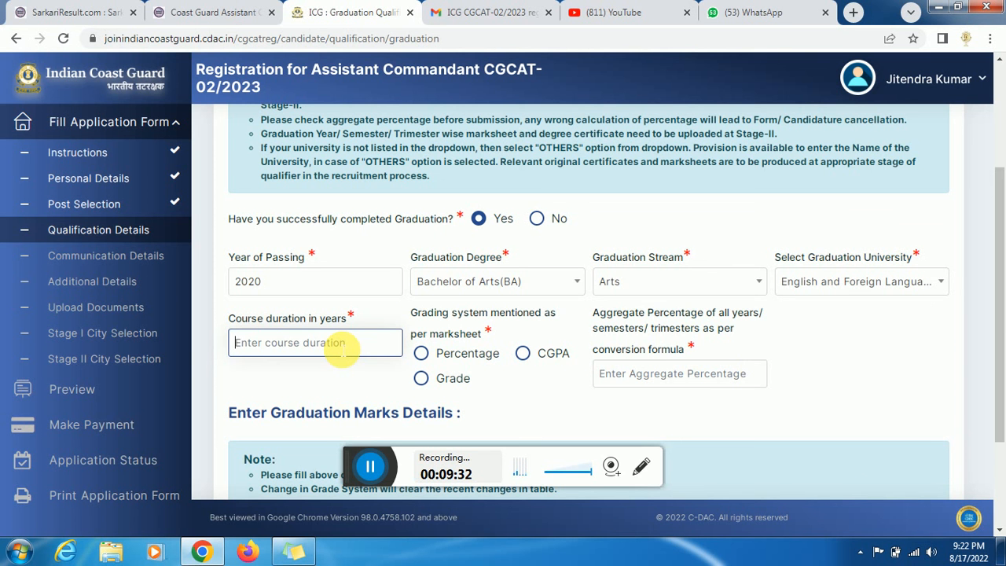
pyautogui.write('3')
pyautogui.click(423, 356)
pyautogui.scroll(-1, 727, 371)
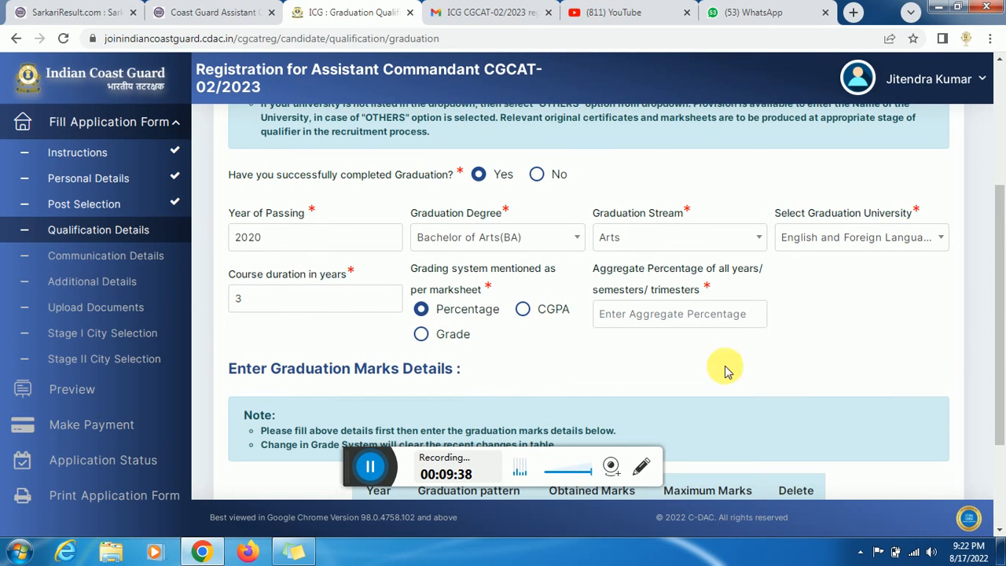
pyautogui.click(700, 313)
pyautogui.write('70')
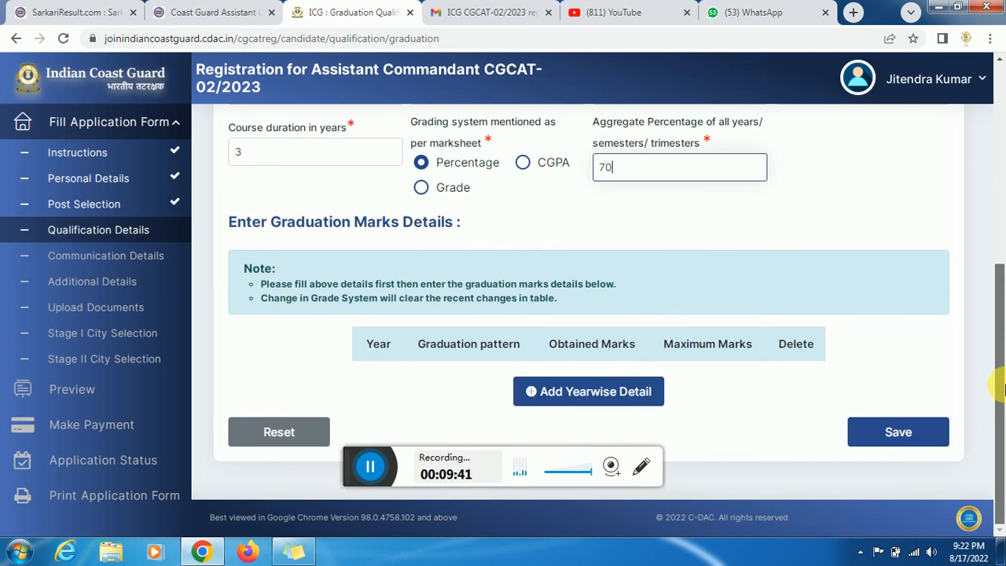
pyautogui.moveTo(1000, 303); pyautogui.dragTo(995, 386)
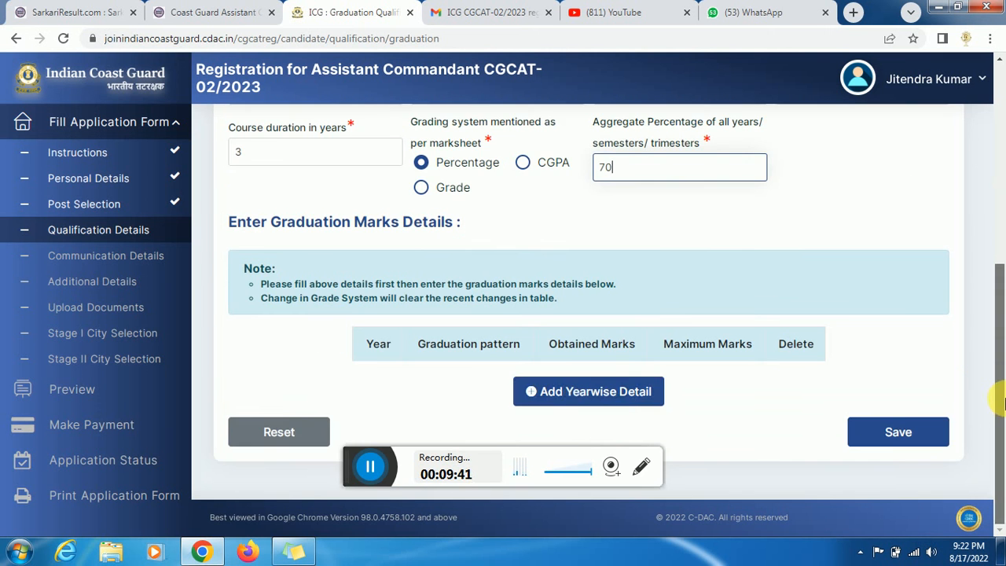
# - Add a Year 1 Annual marks row and enter its obtained and maximum marks
pyautogui.click(584, 404)
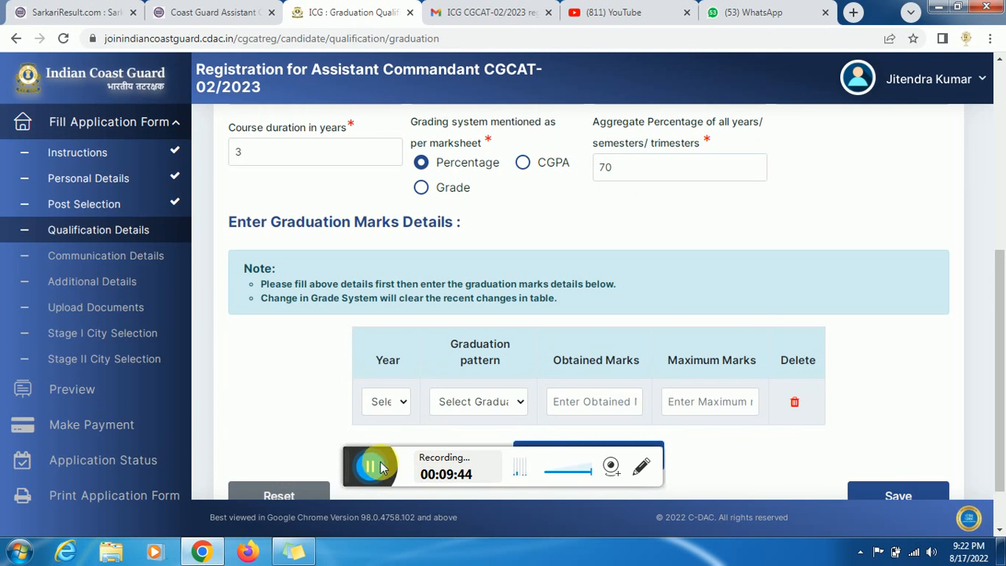
pyautogui.scroll(-1, 1003, 350)
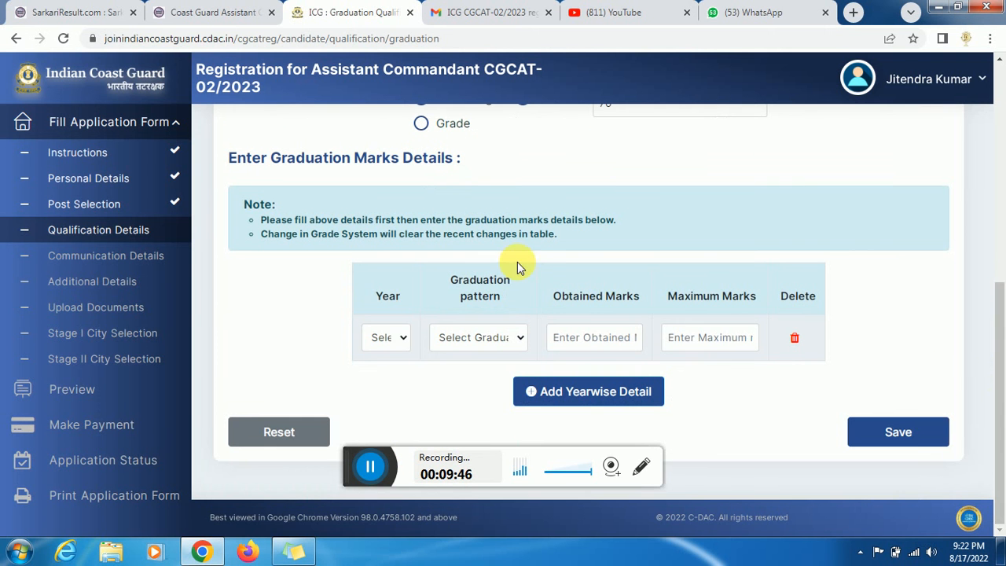
pyautogui.click(396, 339)
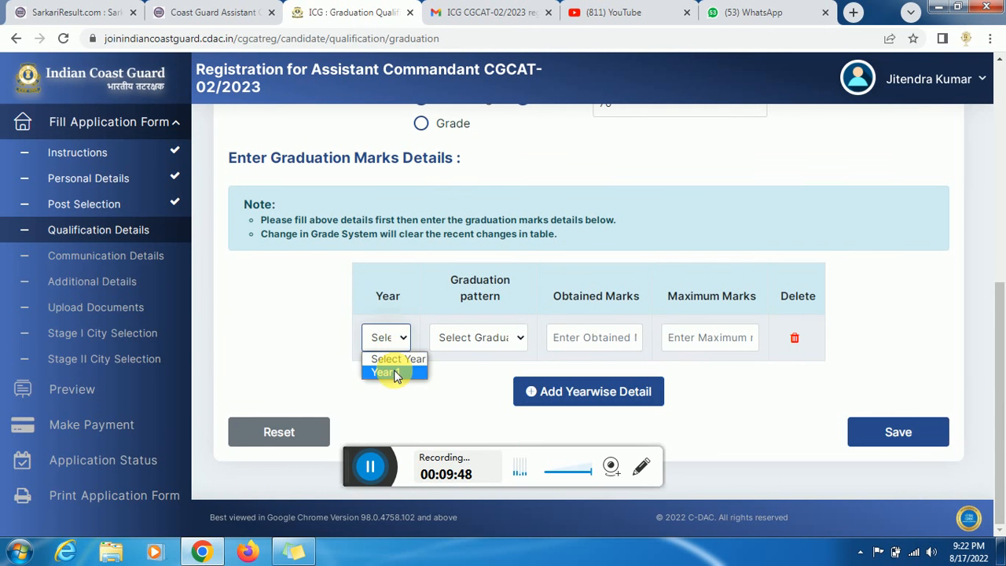
pyautogui.click(394, 372)
pyautogui.click(489, 342)
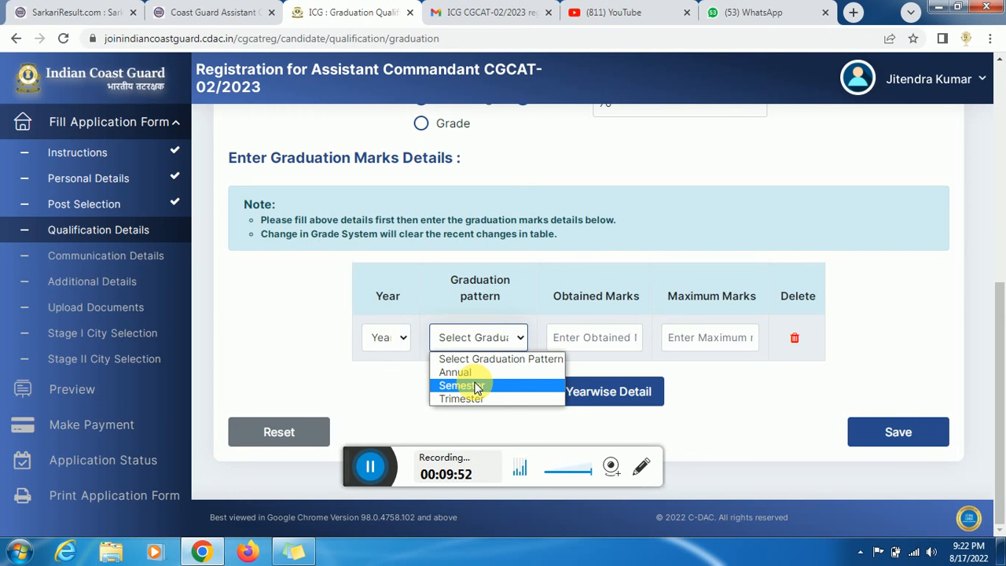
pyautogui.click(457, 373)
pyautogui.click(600, 344)
pyautogui.write('1000')
pyautogui.press('Tab')
pyautogui.write('1000')
pyautogui.click(602, 338)
pyautogui.press('BackSpace')
pyautogui.press('BackSpace')
pyautogui.press('BackSpace')
pyautogui.press('BackSpace')
pyautogui.write('40')
pyautogui.press('Tab')
# - Add a Year 2 Annual marks row with obtained marks 400 and its maximum marks
pyautogui.click(606, 390)
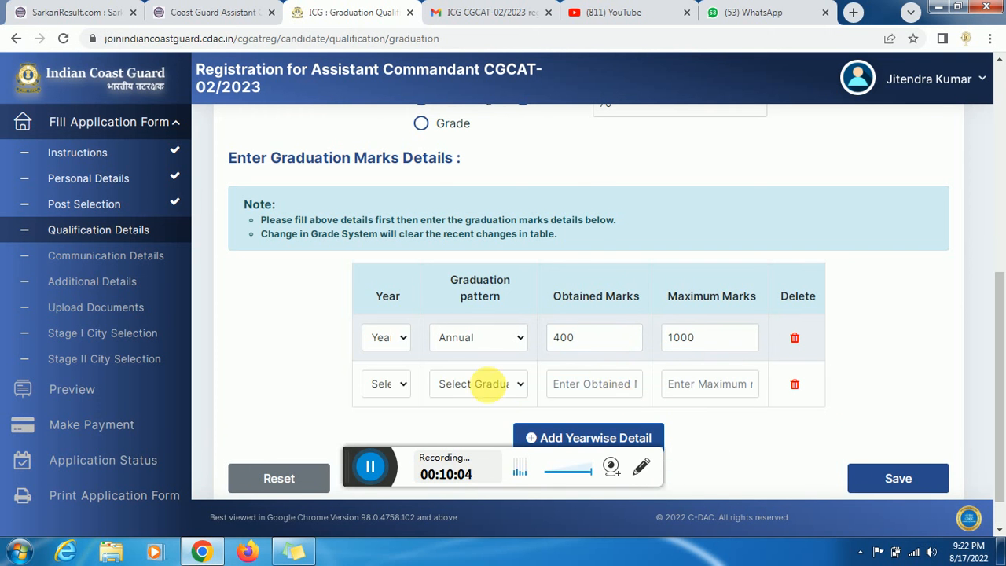
pyautogui.rightClick(402, 394)
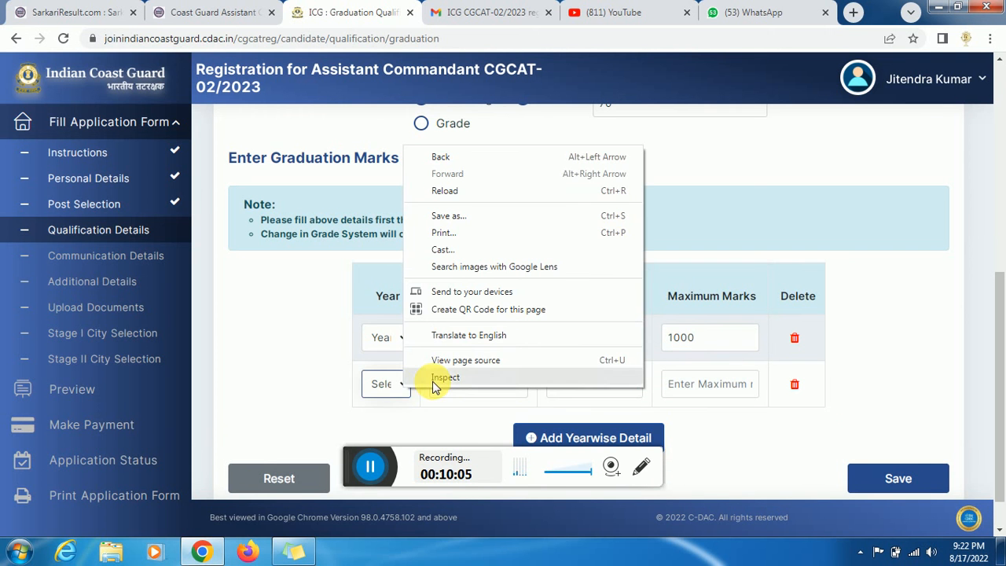
pyautogui.click(379, 385)
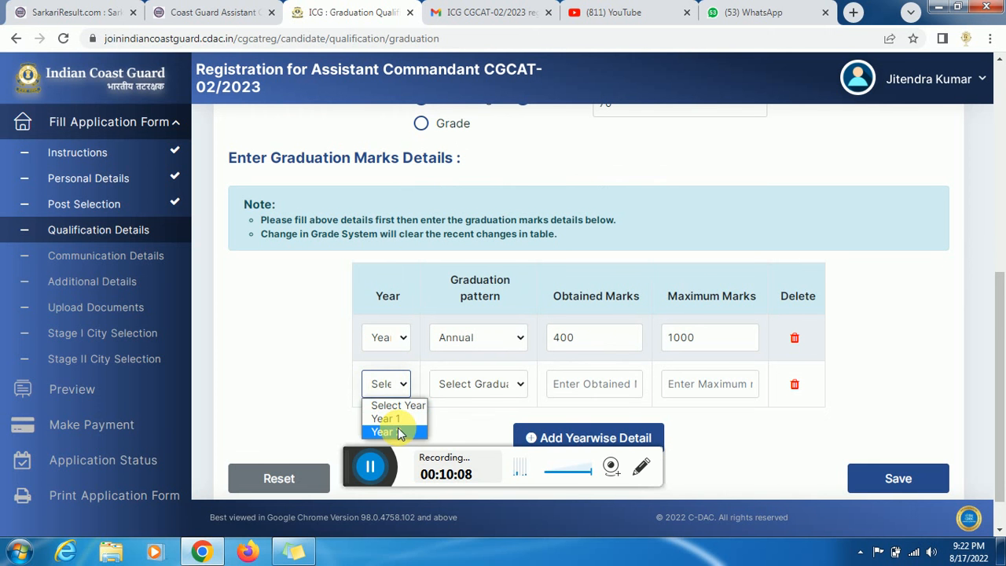
pyautogui.click(399, 434)
pyautogui.click(487, 384)
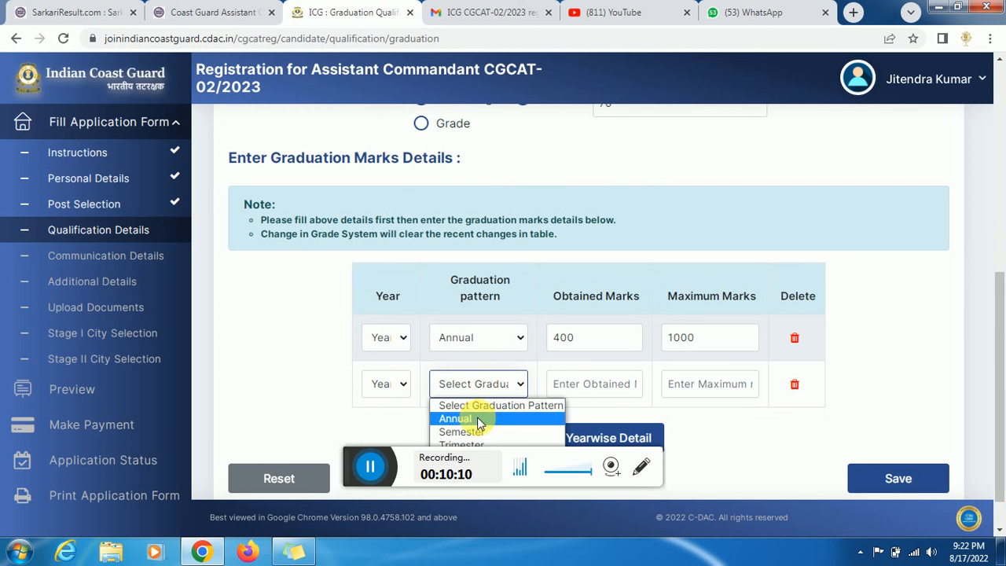
pyautogui.click(460, 419)
pyautogui.click(718, 393)
pyautogui.write('1000')
pyautogui.click(602, 389)
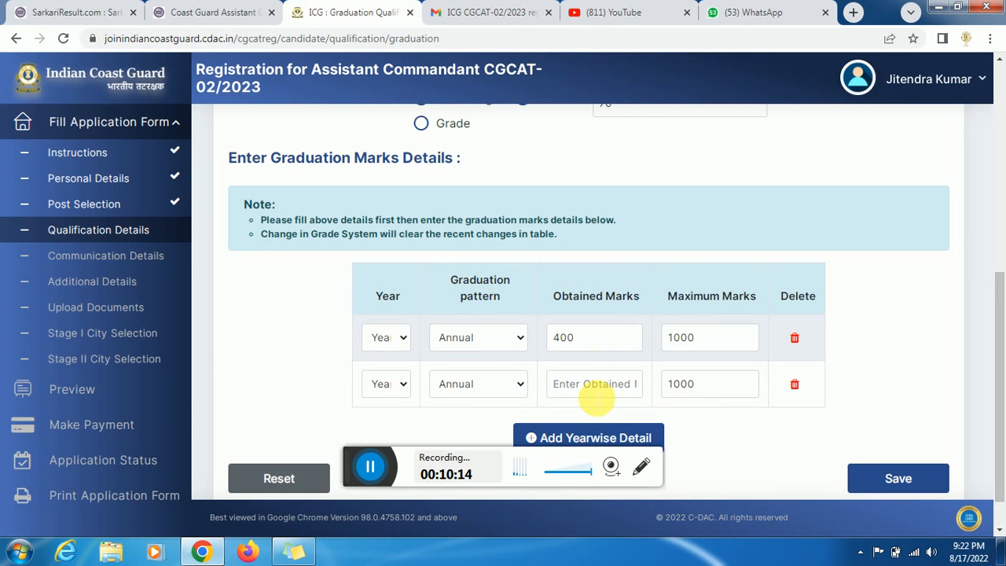
pyautogui.write('4000')
pyautogui.press('Tab')
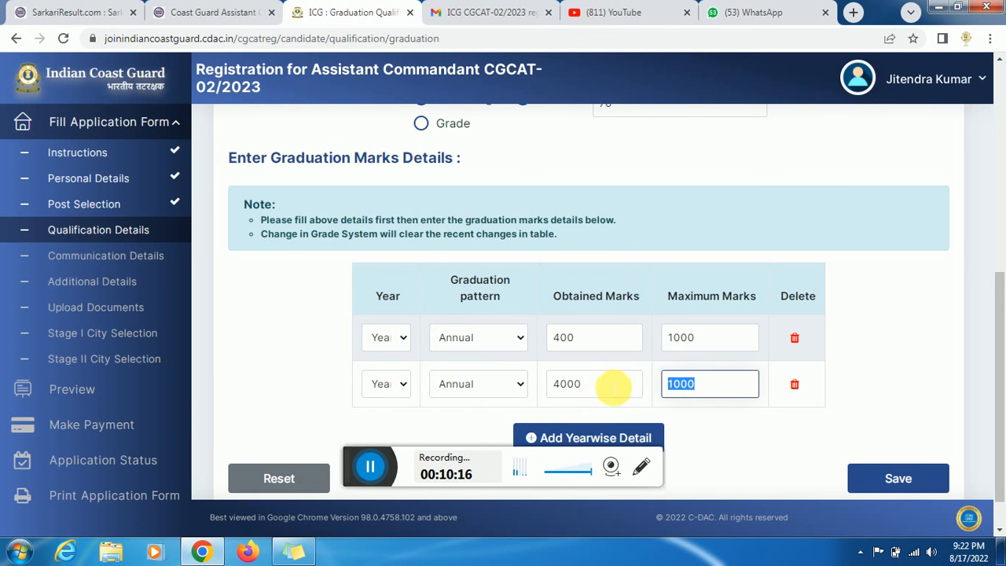
pyautogui.click(619, 385)
pyautogui.press('BackSpace')
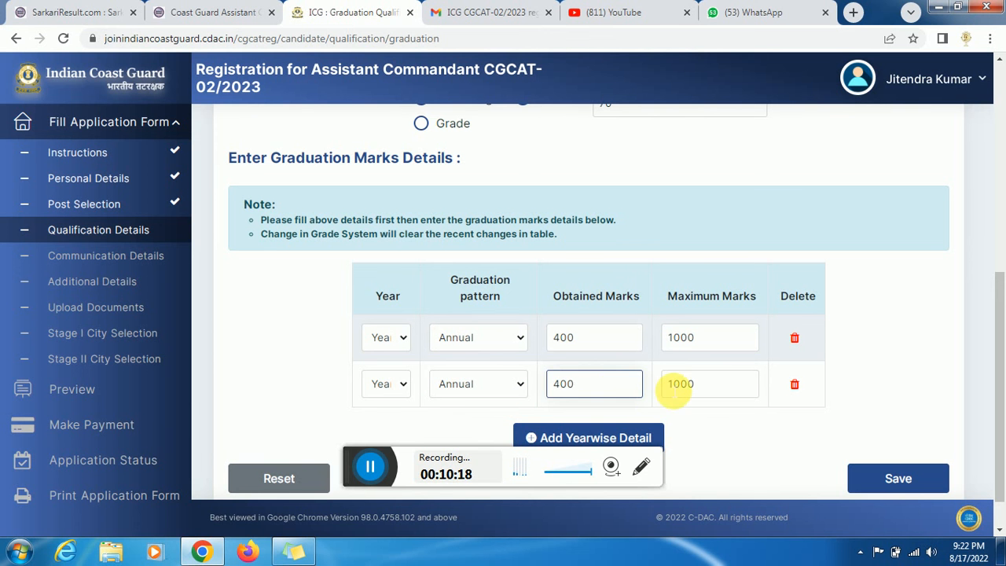
pyautogui.scroll(-1, 935, 401)
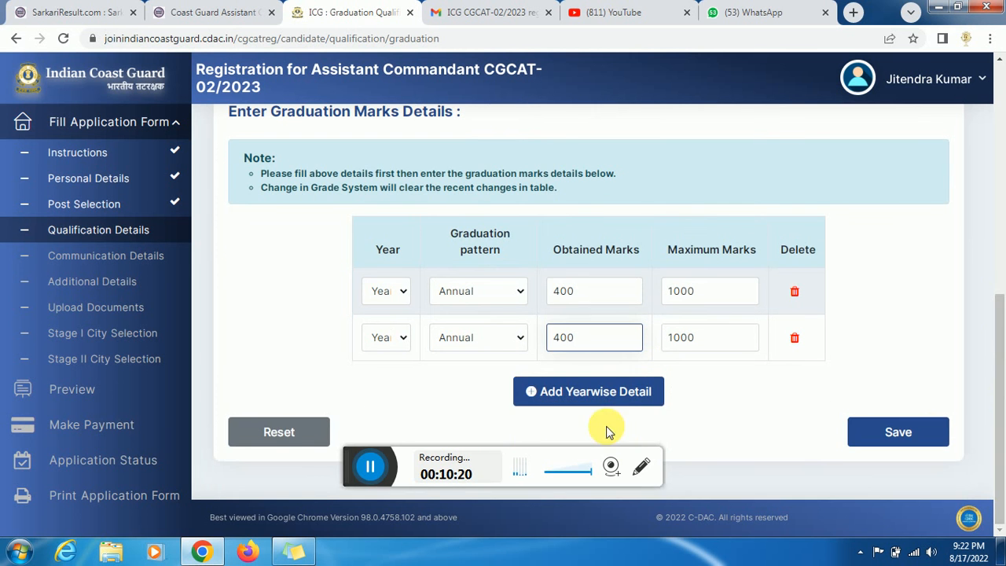
# - Add a Year 3 Annual row with maximum 1100 and obtained 5000, then save the marks table
pyautogui.click(589, 391)
pyautogui.click(408, 389)
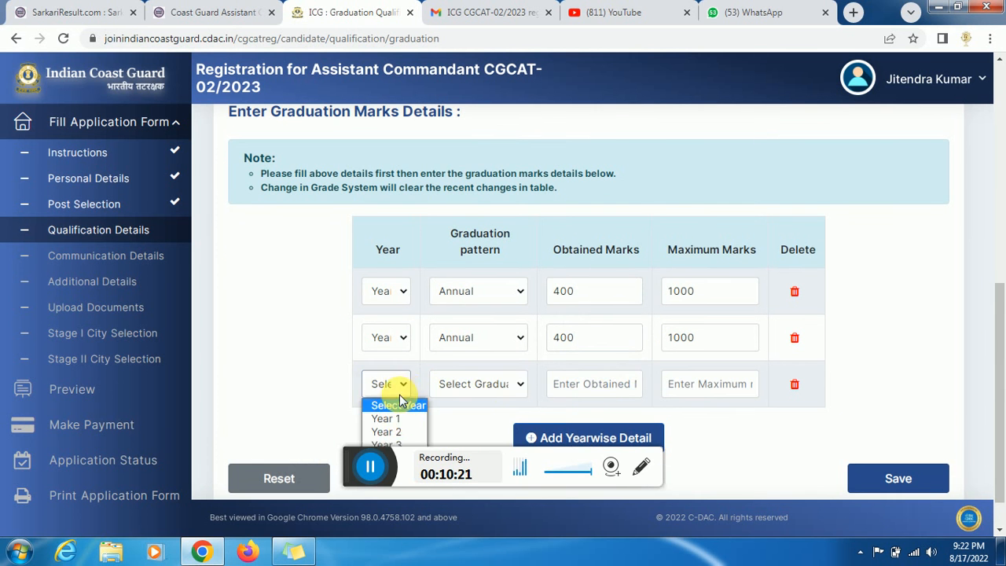
pyautogui.click(398, 445)
pyautogui.click(477, 391)
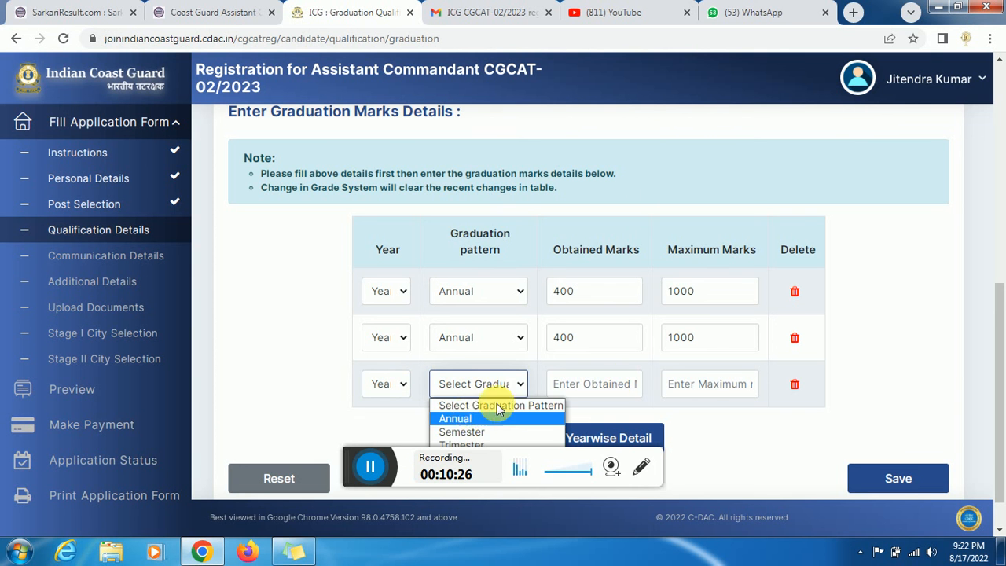
pyautogui.click(472, 417)
pyautogui.click(702, 388)
pyautogui.write('11')
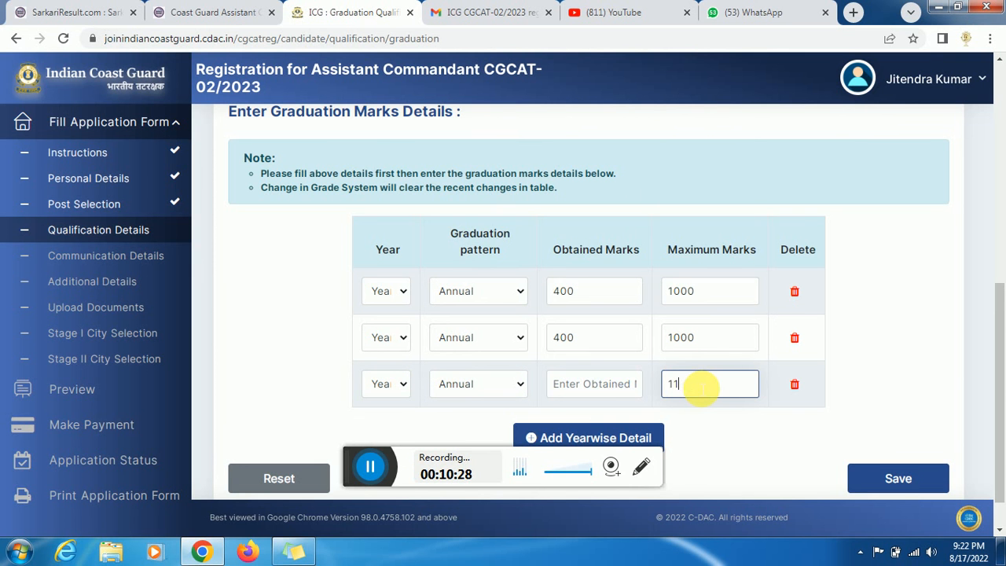
pyautogui.write('000')
pyautogui.click(566, 389)
pyautogui.write('5000')
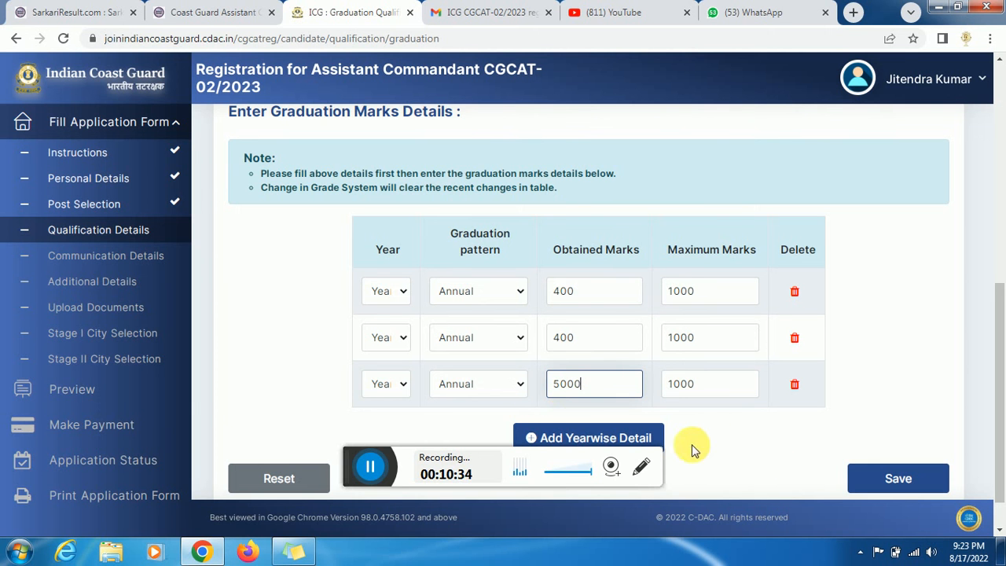
pyautogui.click(643, 440)
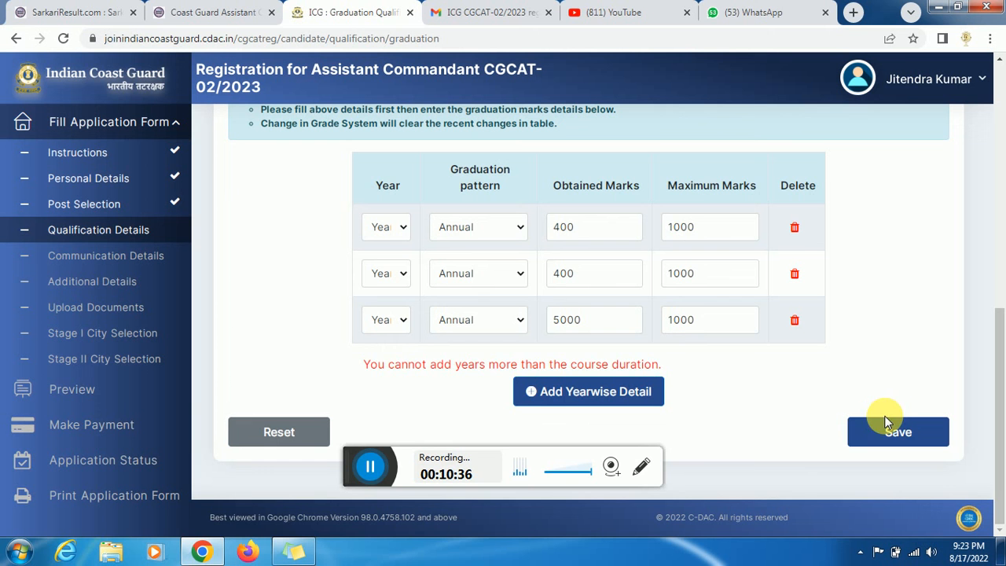
pyautogui.click(910, 433)
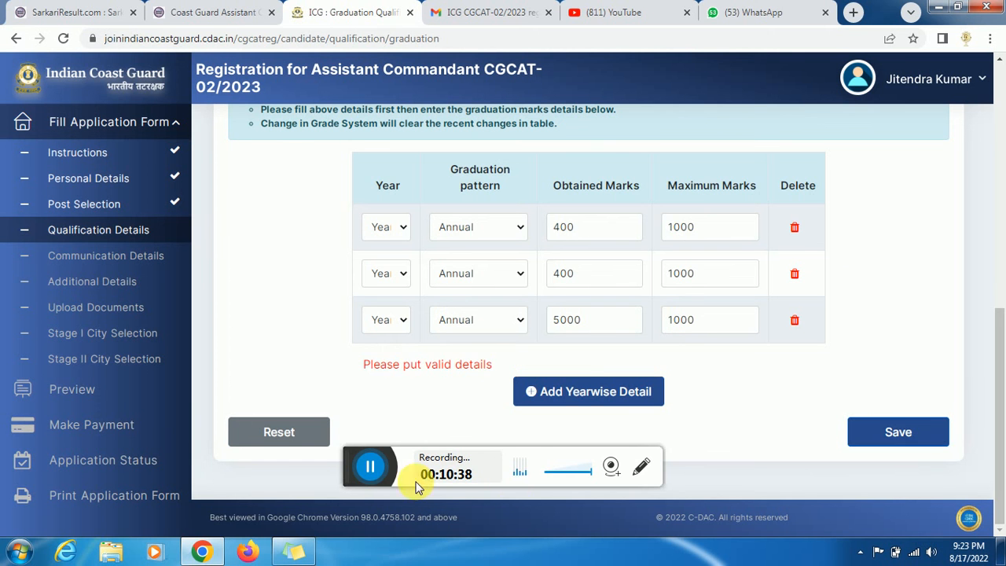
pyautogui.click(370, 467)
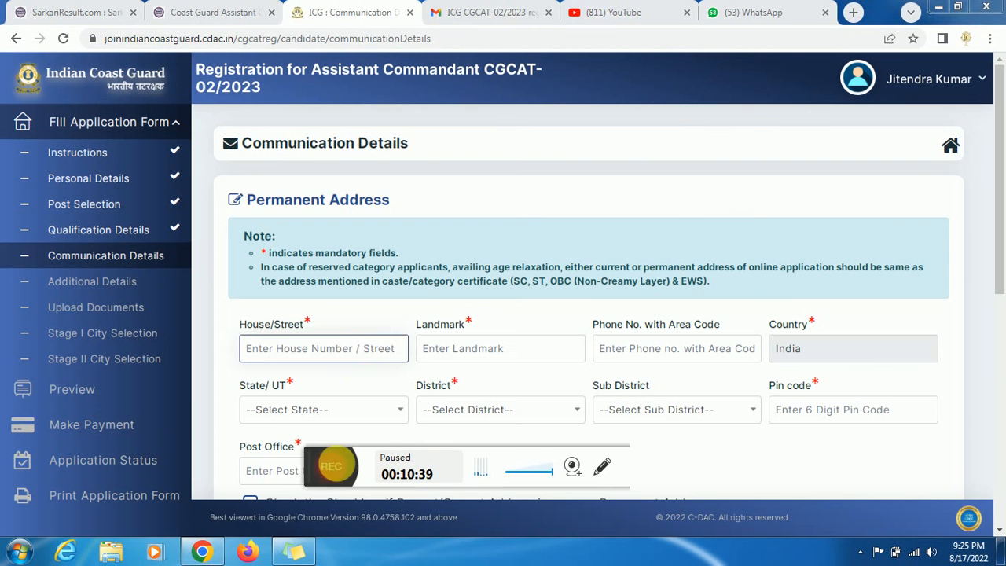
# - Enter 'god' as the permanent house/street and 'g' as the landmark
pyautogui.click(348, 357)
pyautogui.write('godda')
pyautogui.press('Tab')
pyautogui.write('g')
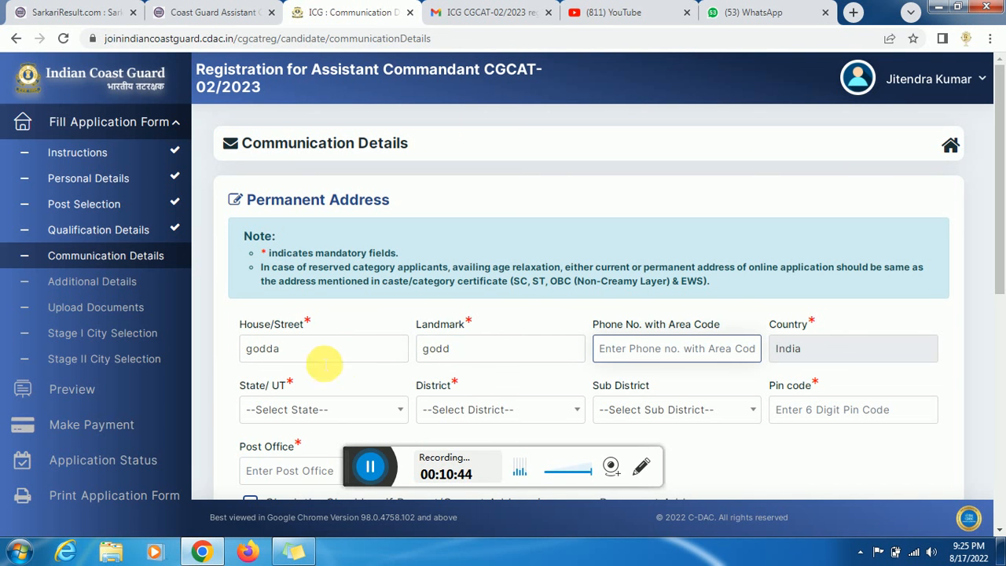
pyautogui.click(475, 360)
pyautogui.press('Tab')
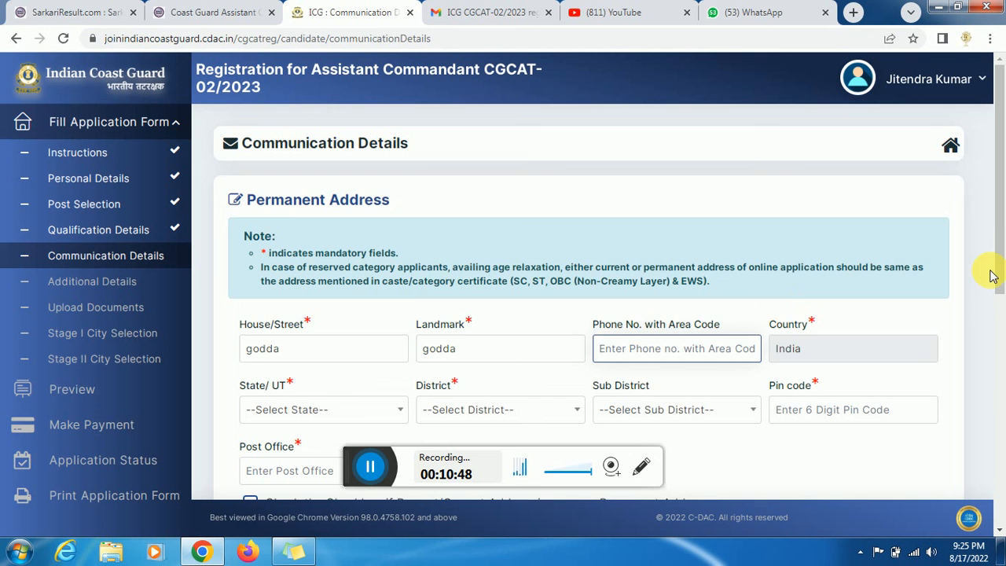
# - Set the address state to Arunachal Pradesh, domicile state to Bihar, and save
pyautogui.scroll(-2, 437, 276)
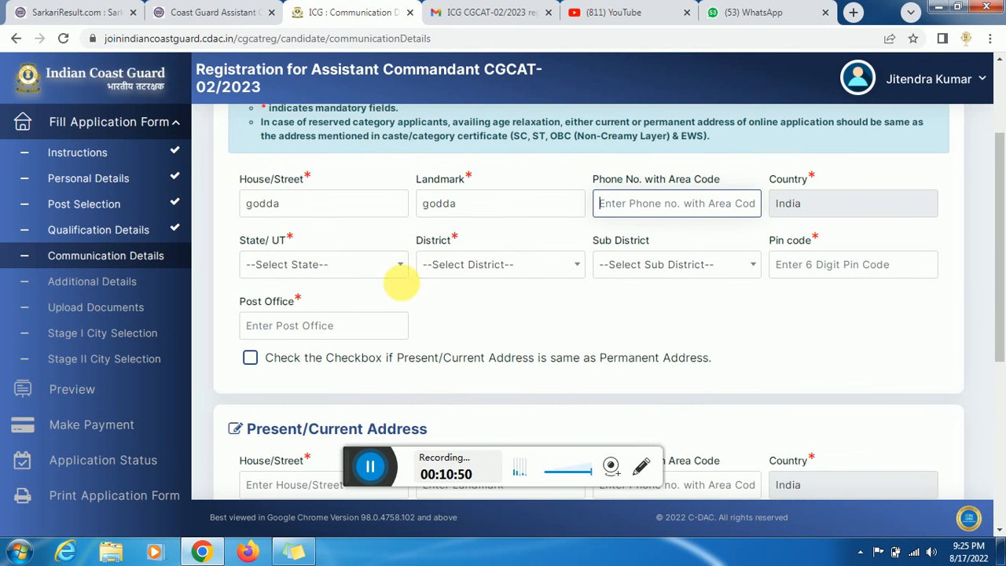
pyautogui.click(336, 268)
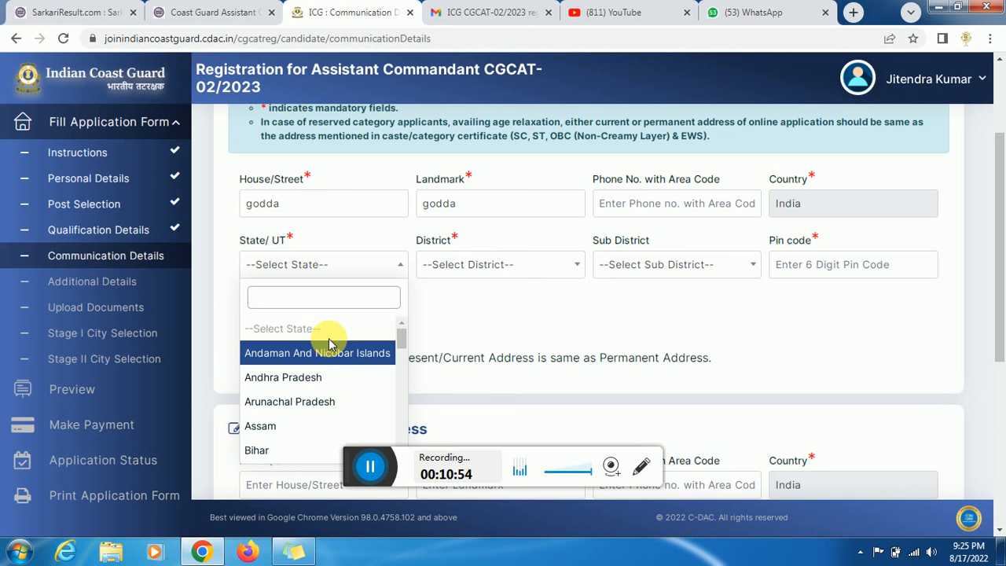
pyautogui.click(358, 397)
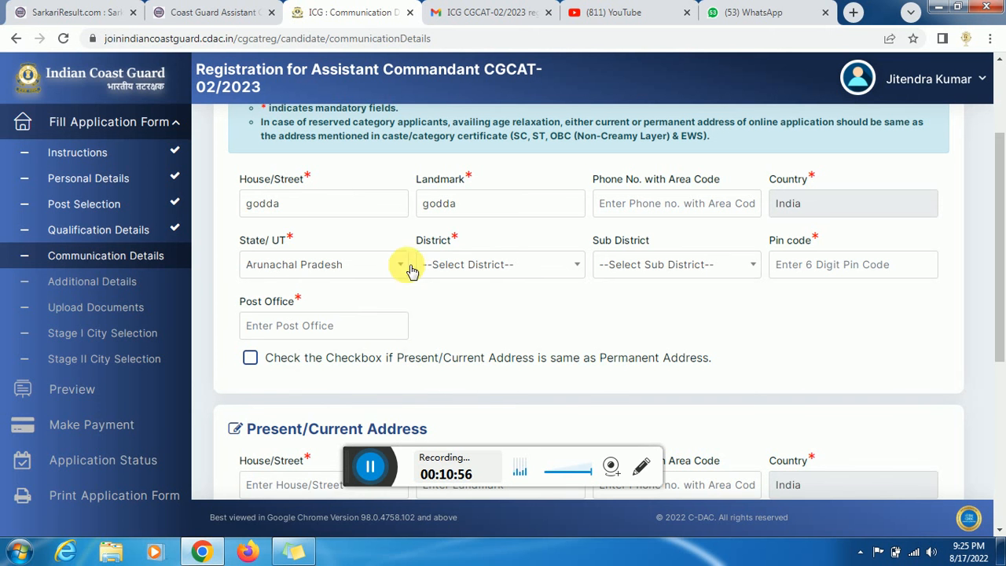
pyautogui.click(490, 264)
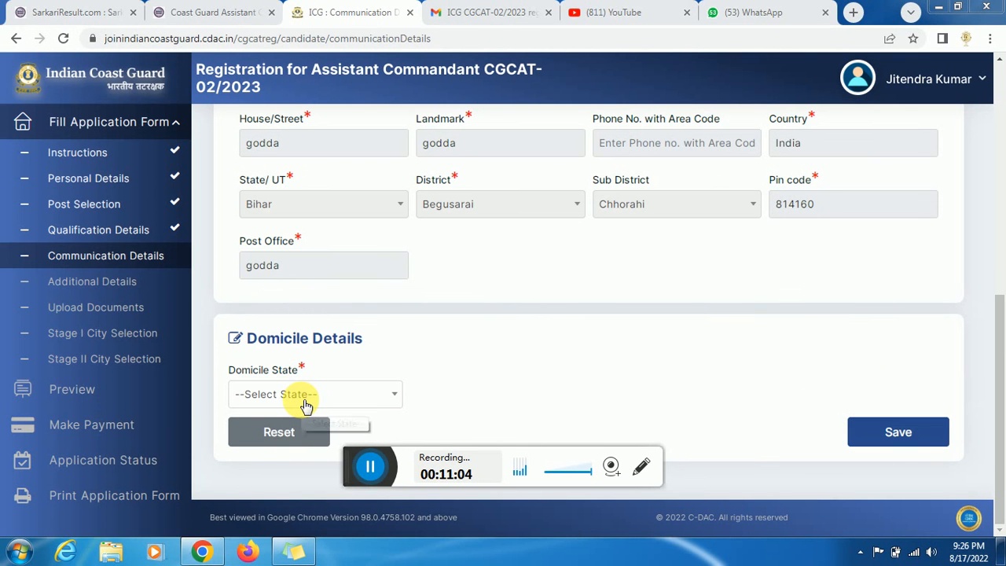
pyautogui.click(305, 401)
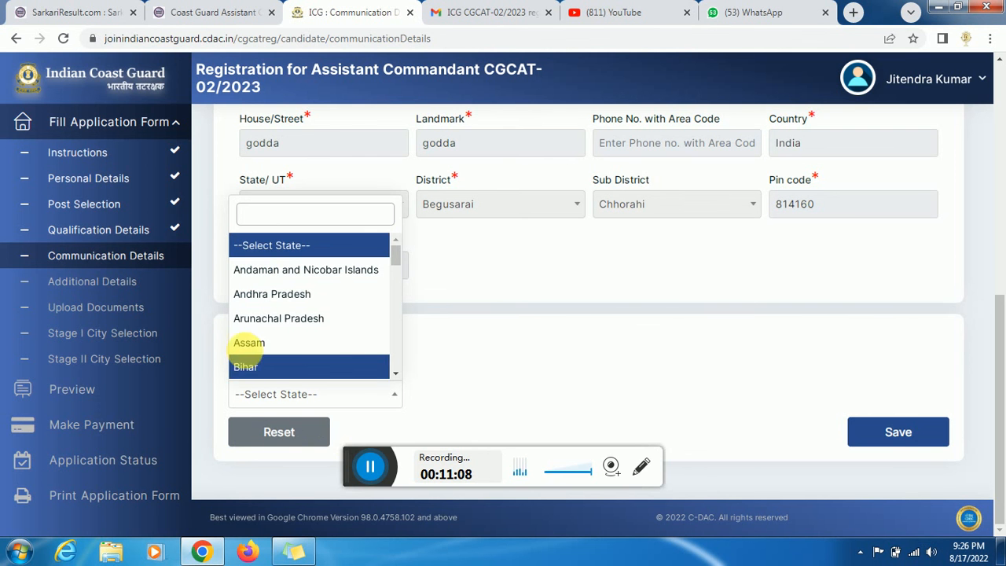
pyautogui.click(239, 366)
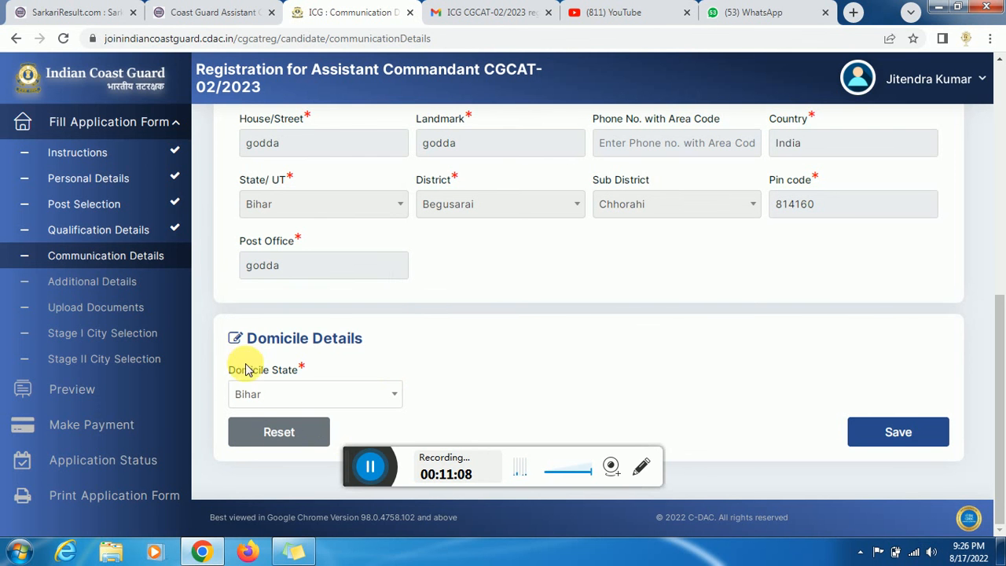
pyautogui.click(372, 468)
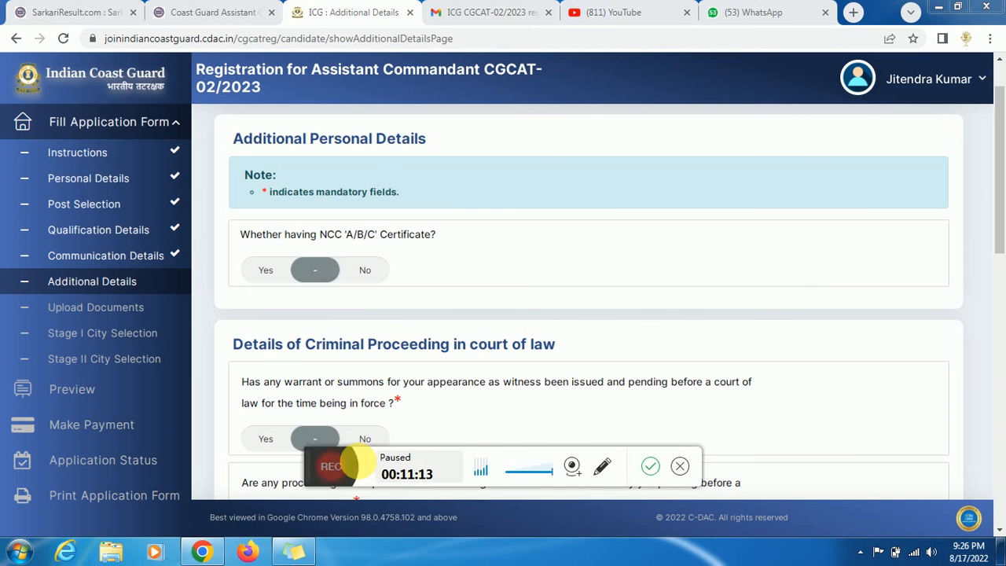
pyautogui.click(333, 465)
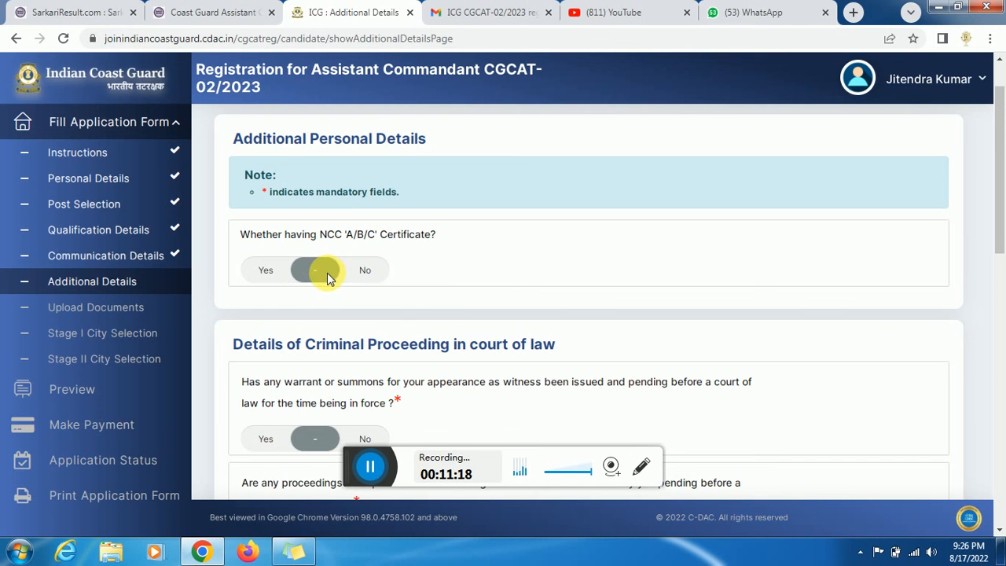
# - Answer No to all six criminal proceeding, warrant, conviction, acquittal and debarment questions, then save
pyautogui.moveTo(1000, 247); pyautogui.dragTo(992, 452)
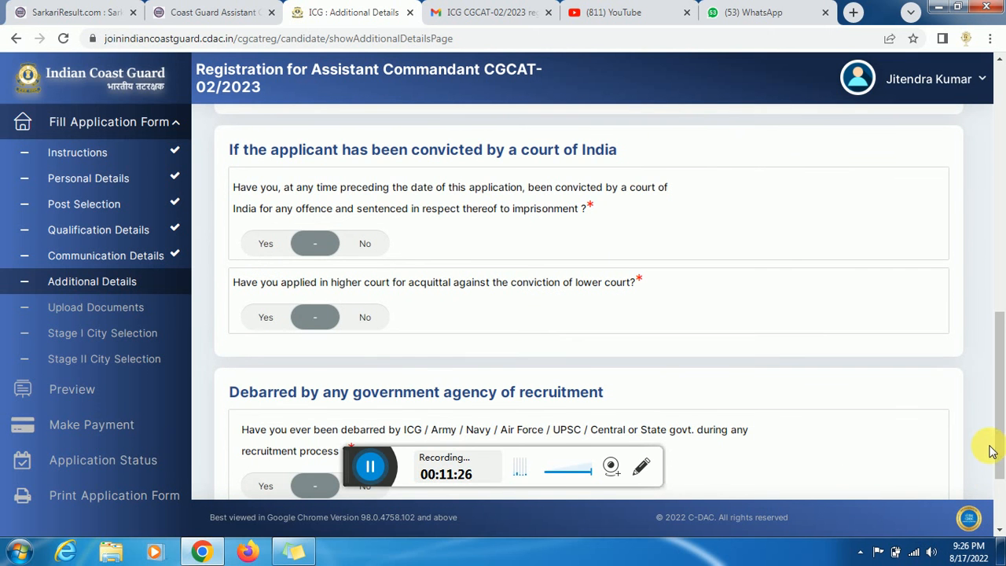
pyautogui.scroll(6, 370, 464)
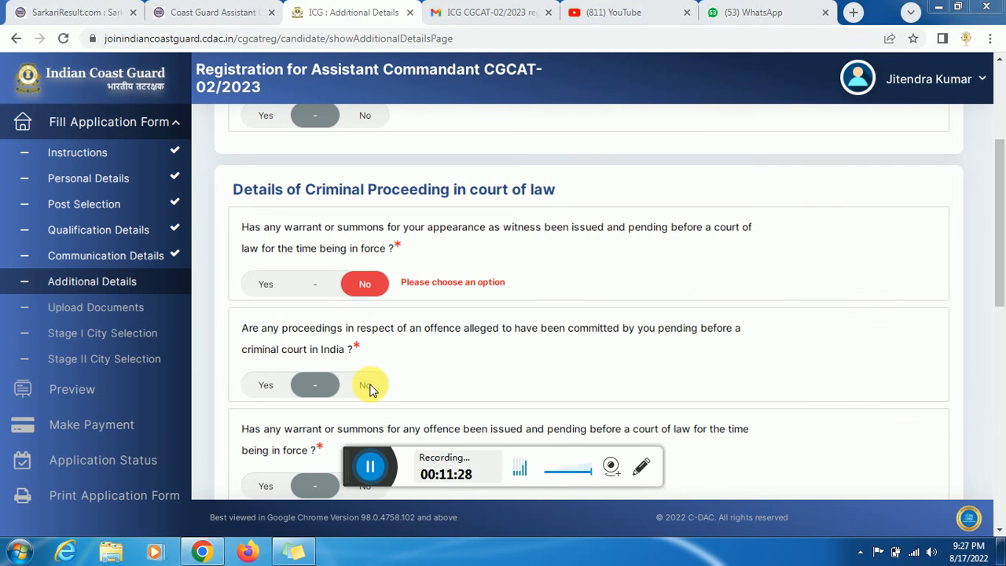
pyautogui.click(368, 386)
pyautogui.scroll(-2, 1001, 286)
pyautogui.click(366, 324)
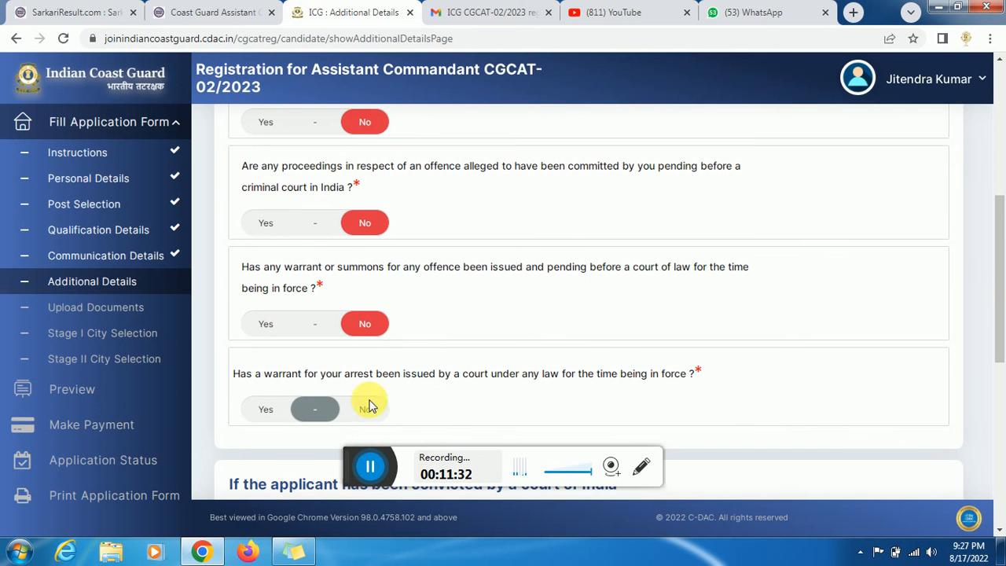
pyautogui.click(370, 411)
pyautogui.scroll(-3, 403, 353)
pyautogui.click(368, 332)
pyautogui.click(371, 399)
pyautogui.scroll(-3, 1000, 314)
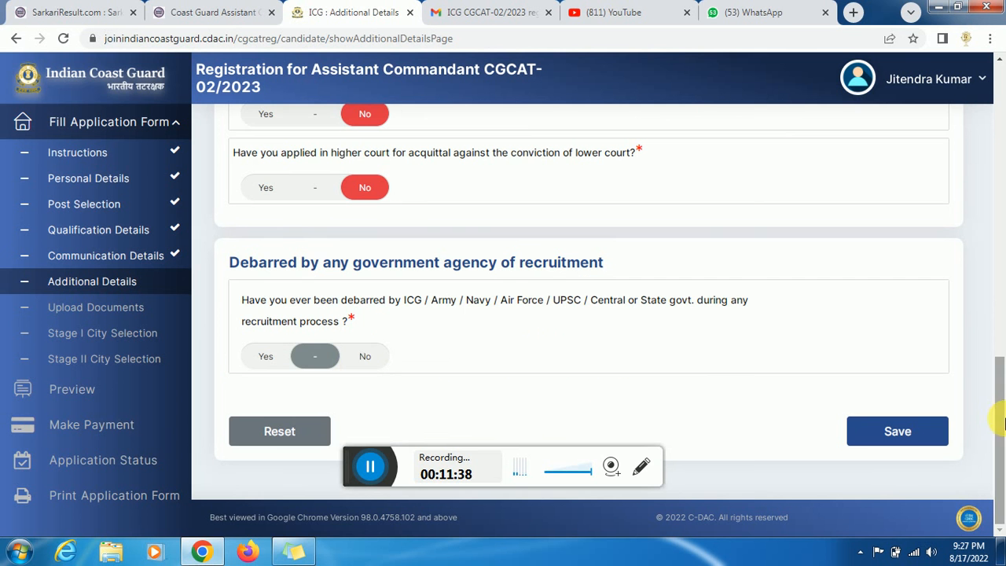
pyautogui.click(362, 360)
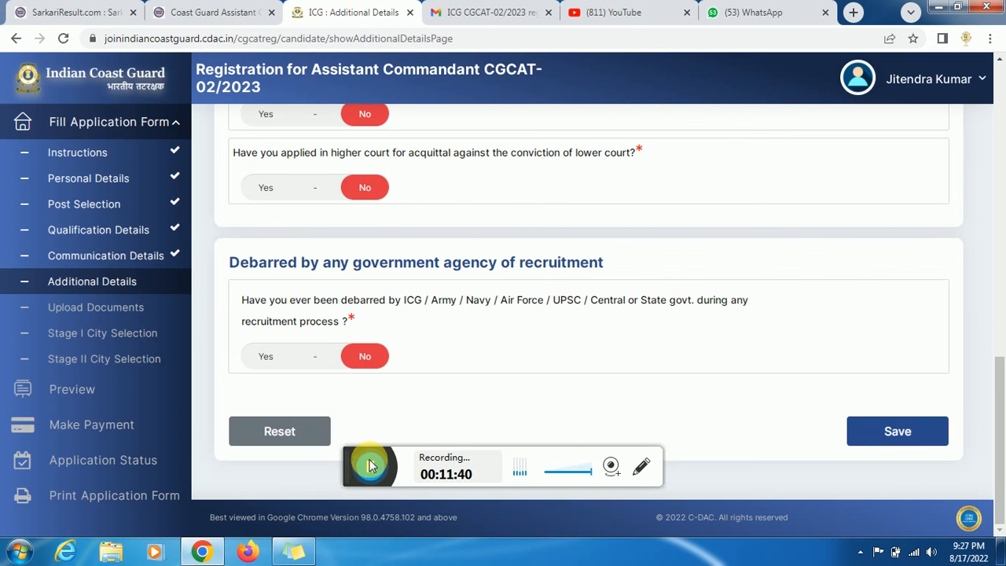
pyautogui.click(898, 431)
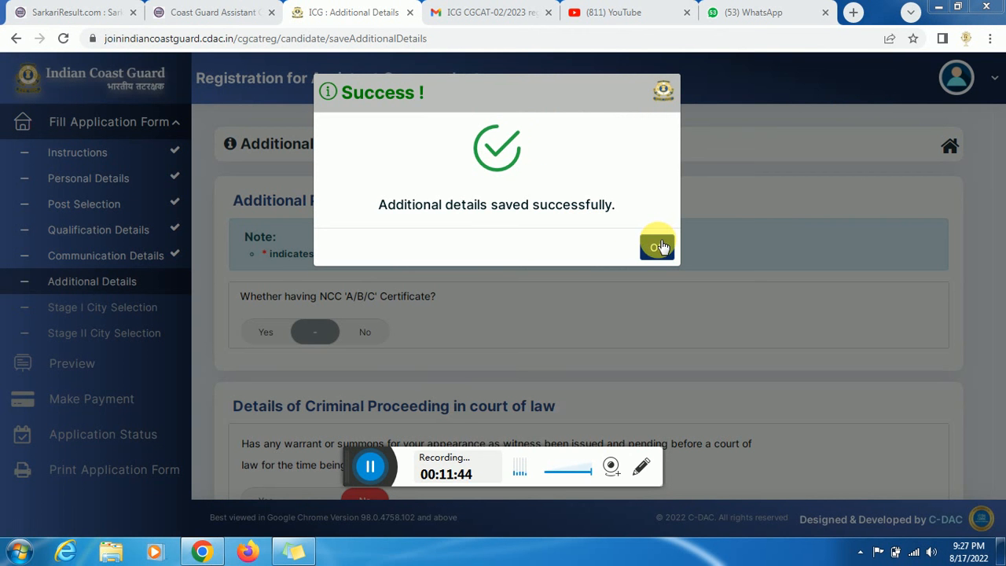
pyautogui.click(372, 468)
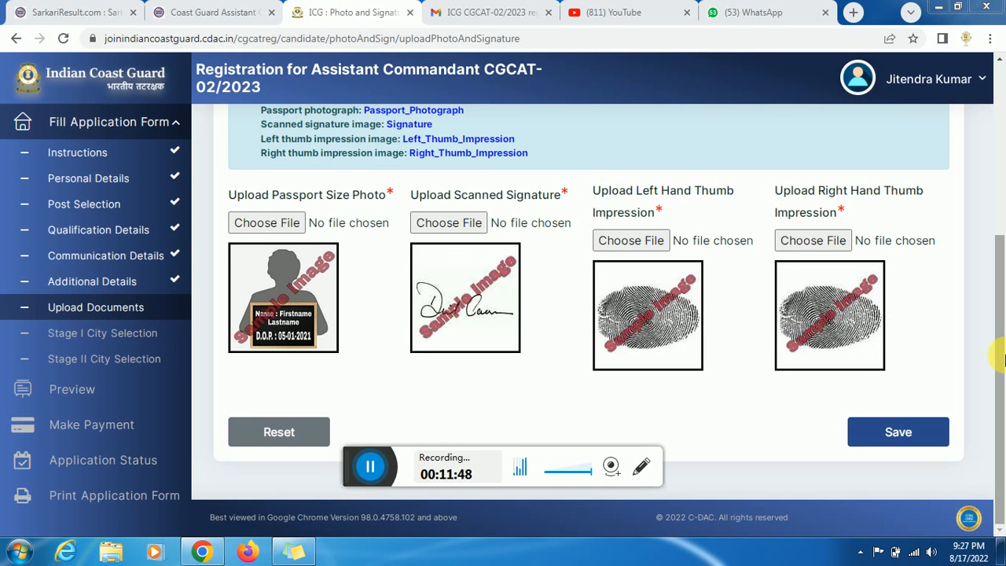
pyautogui.scroll(1, 1002, 359)
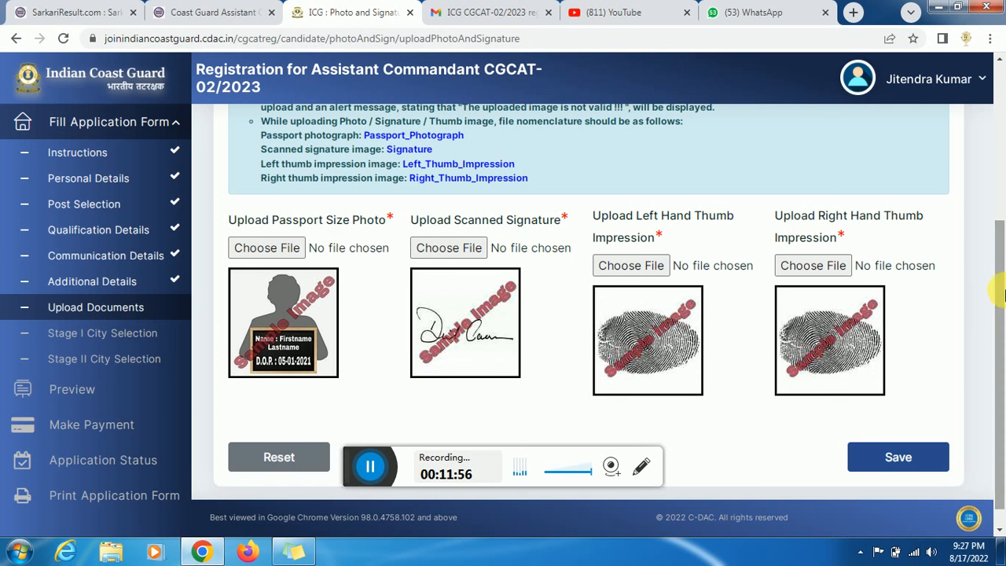
pyautogui.moveTo(1002, 295); pyautogui.dragTo(1002, 280)
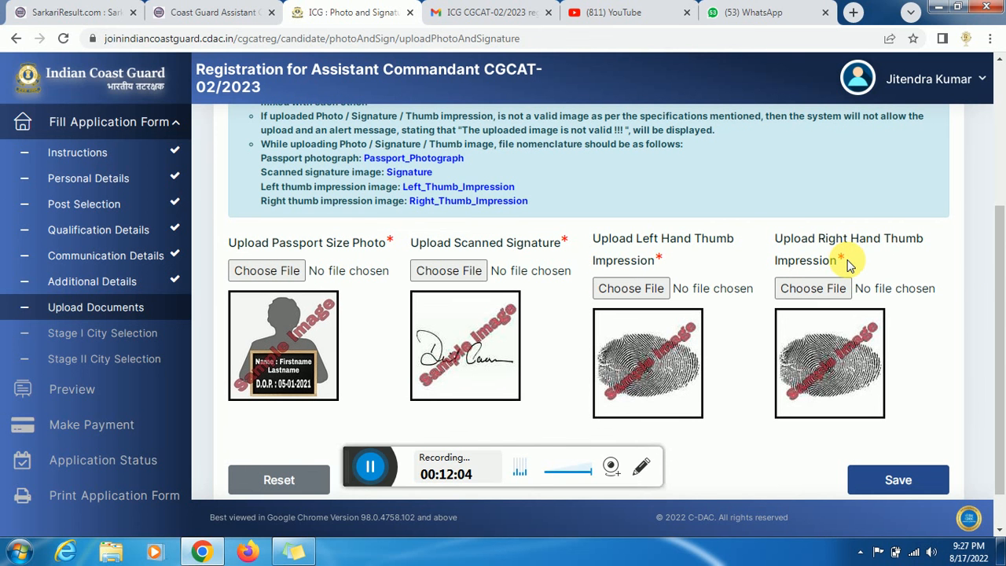
pyautogui.moveTo(1002, 280); pyautogui.dragTo(1001, 247)
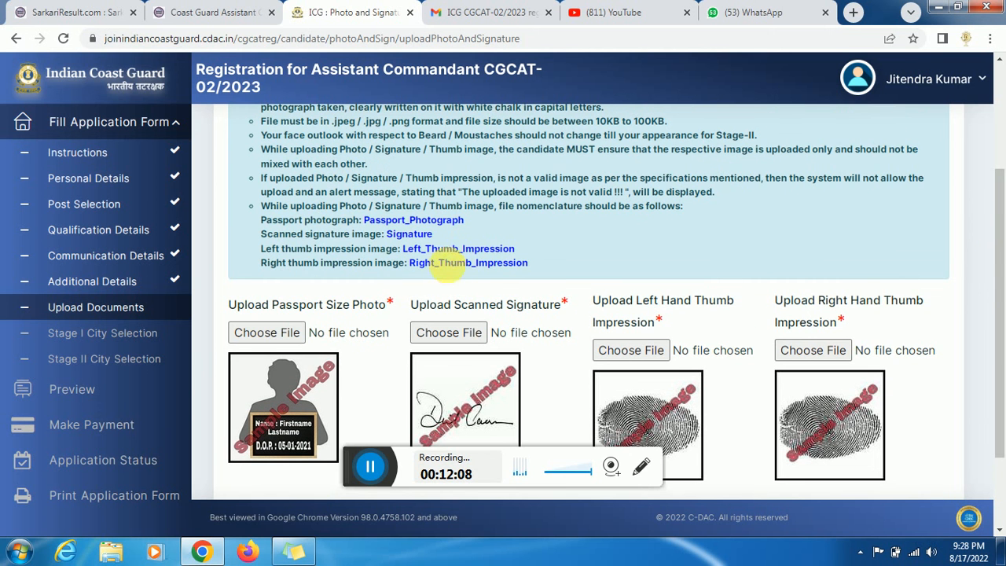
pyautogui.moveTo(425, 263); pyautogui.dragTo(466, 264)
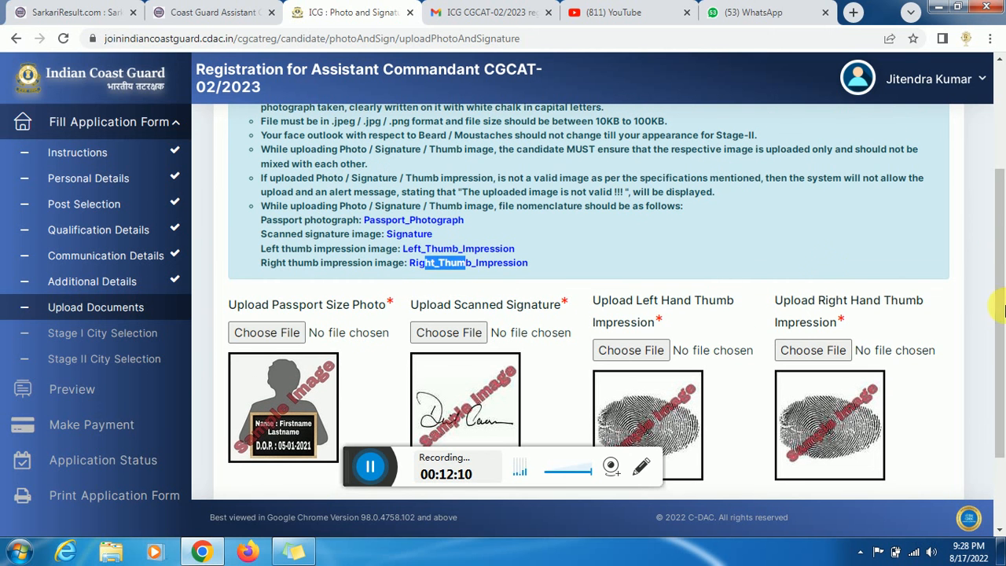
pyautogui.moveTo(1002, 297); pyautogui.dragTo(1003, 364)
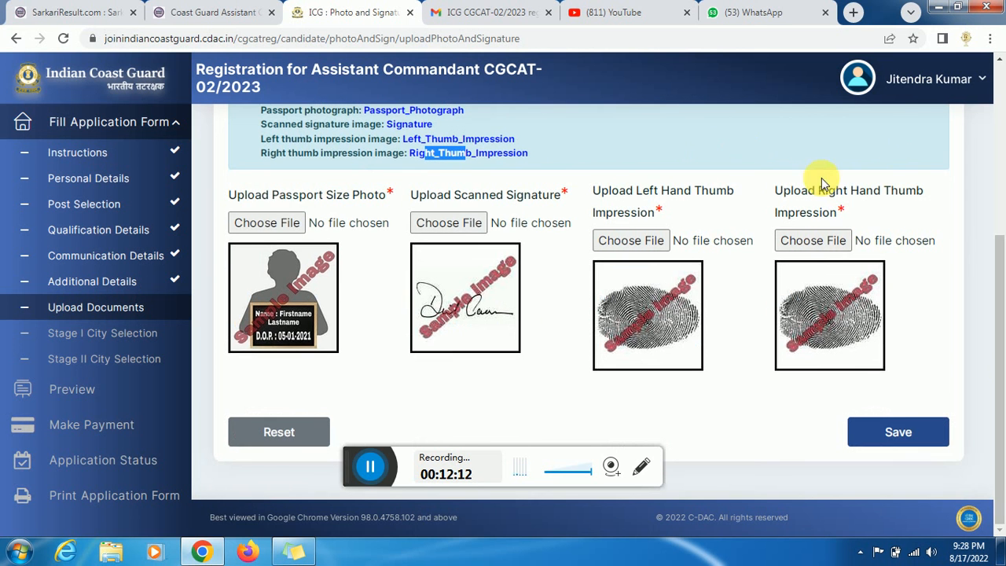
pyautogui.click(370, 467)
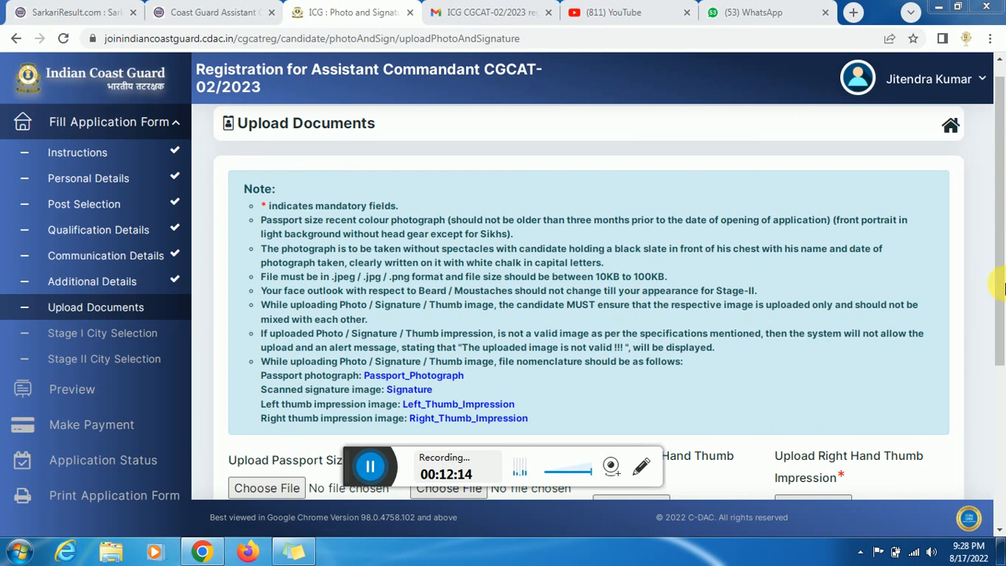
pyautogui.moveTo(998, 265); pyautogui.dragTo(1002, 401)
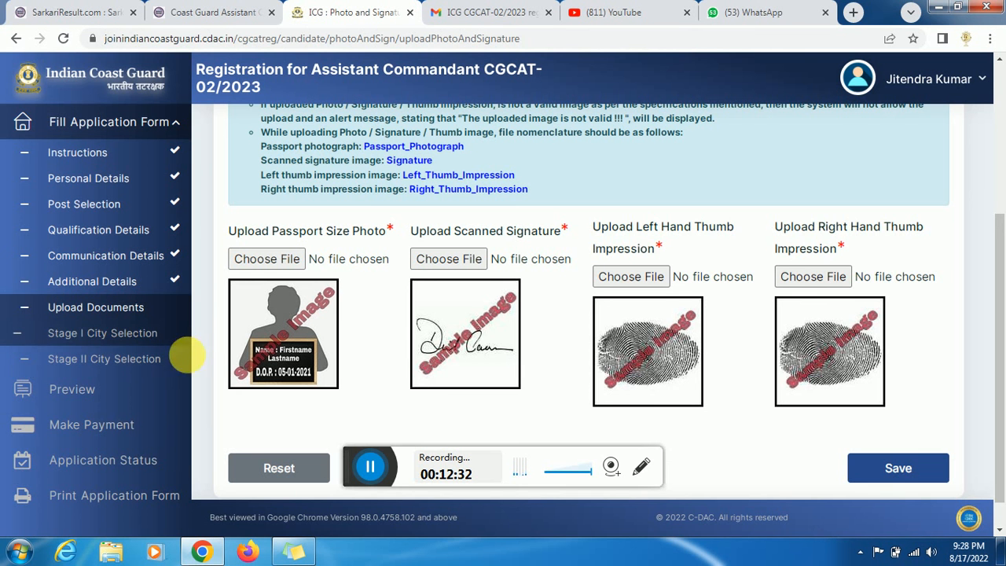
pyautogui.click(381, 471)
pyautogui.scroll(-1, 270, 370)
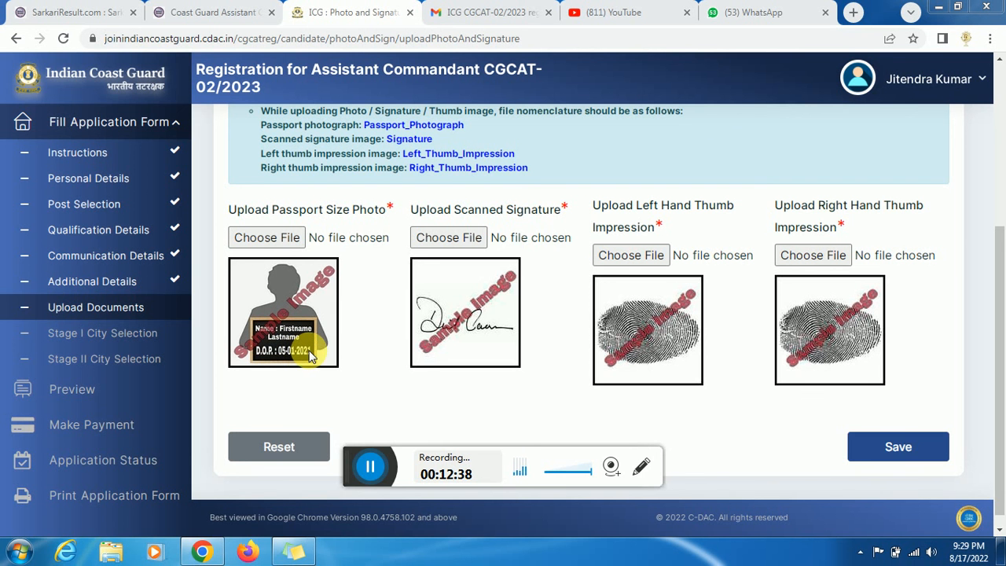
pyautogui.click(376, 468)
pyautogui.click(370, 468)
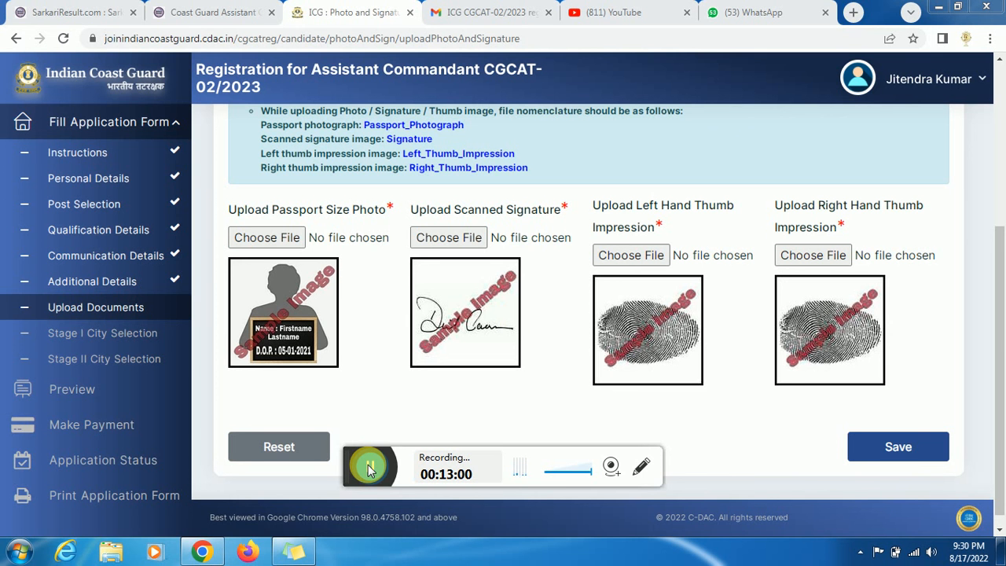